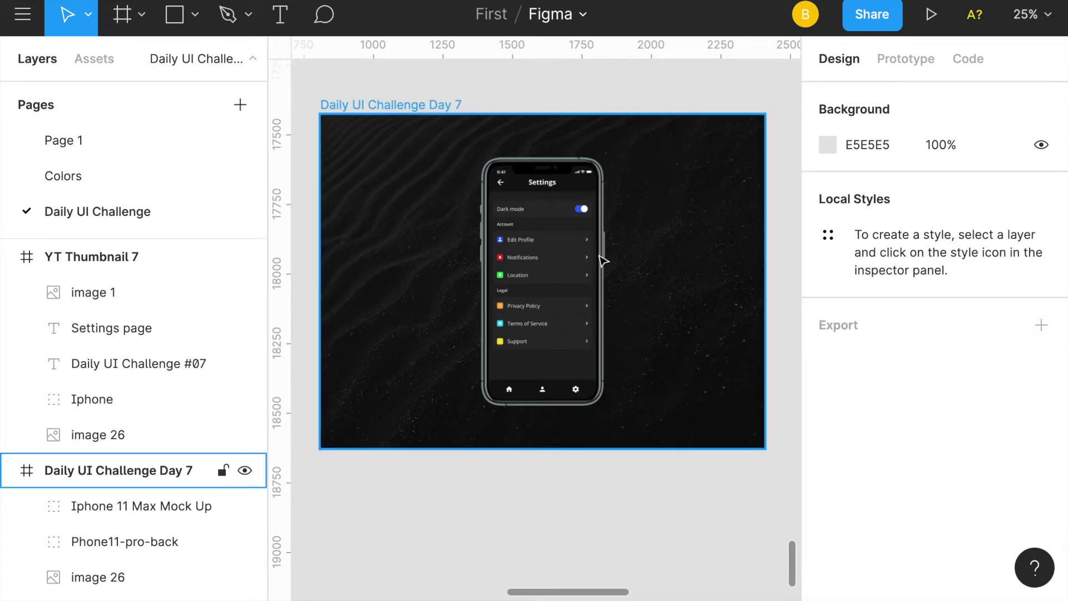
Pan and zoom in on the dark iPhone 11 Pro Max - 1 Settings screen with Account and Legal sections
scroll(518, 298, "left", 10)
scroll(519, 298, "up", 1)
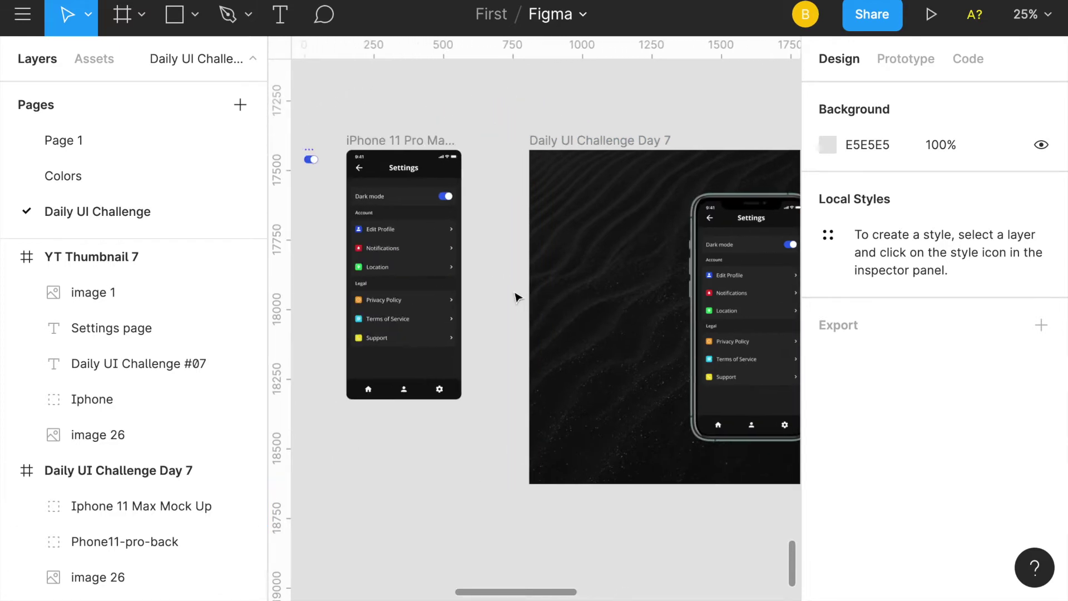
scroll(518, 298, "down", 1)
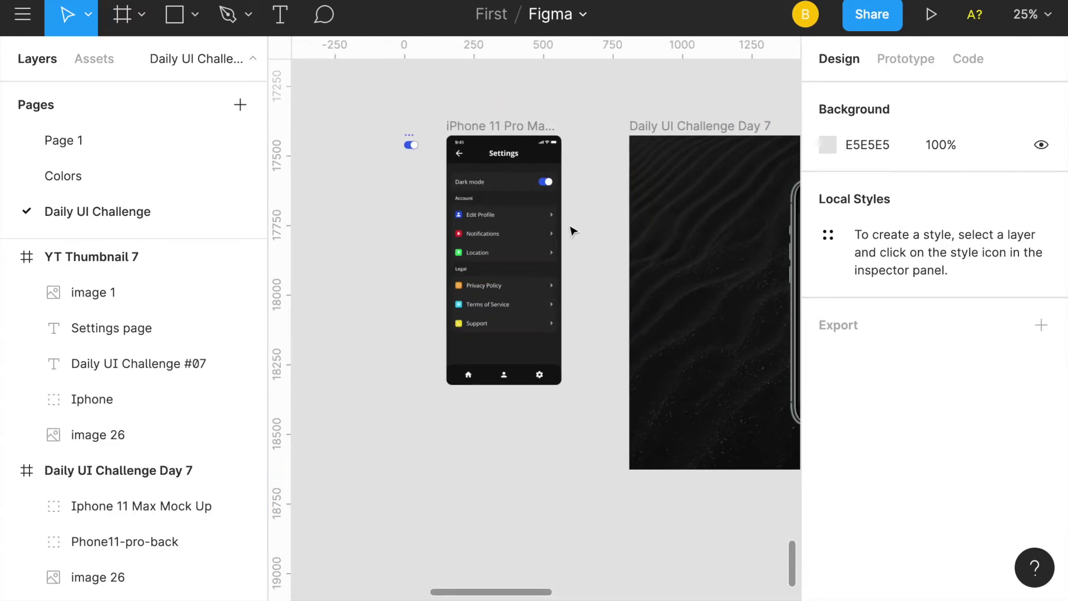
key("ctrl+plus")
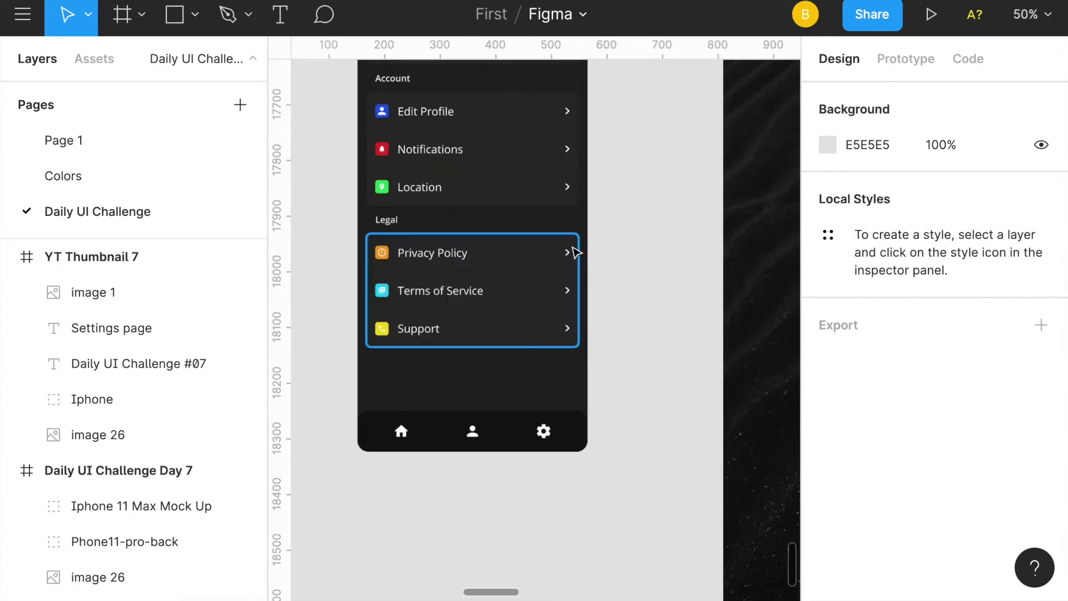
scroll(575, 253, "up", 3)
scroll(575, 253, "left", 2)
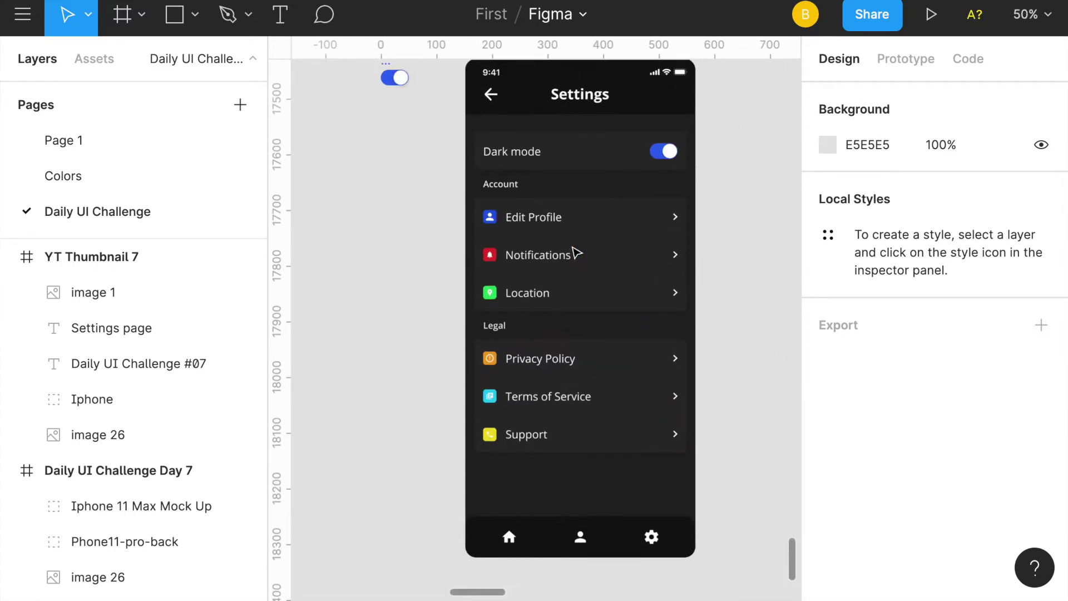
scroll(575, 252, "right", 1)
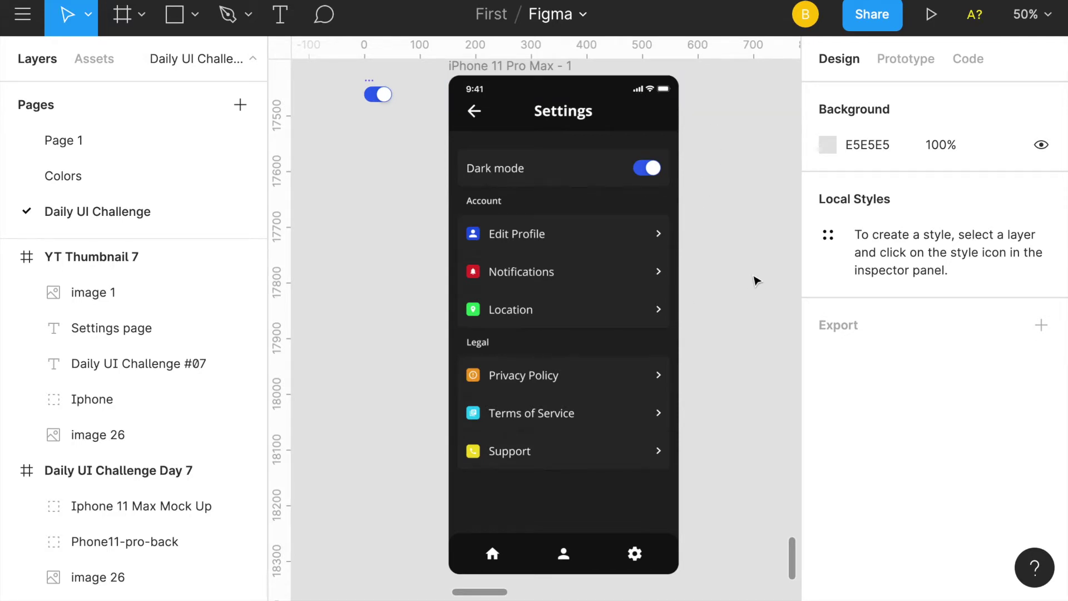
left_click(372, 104)
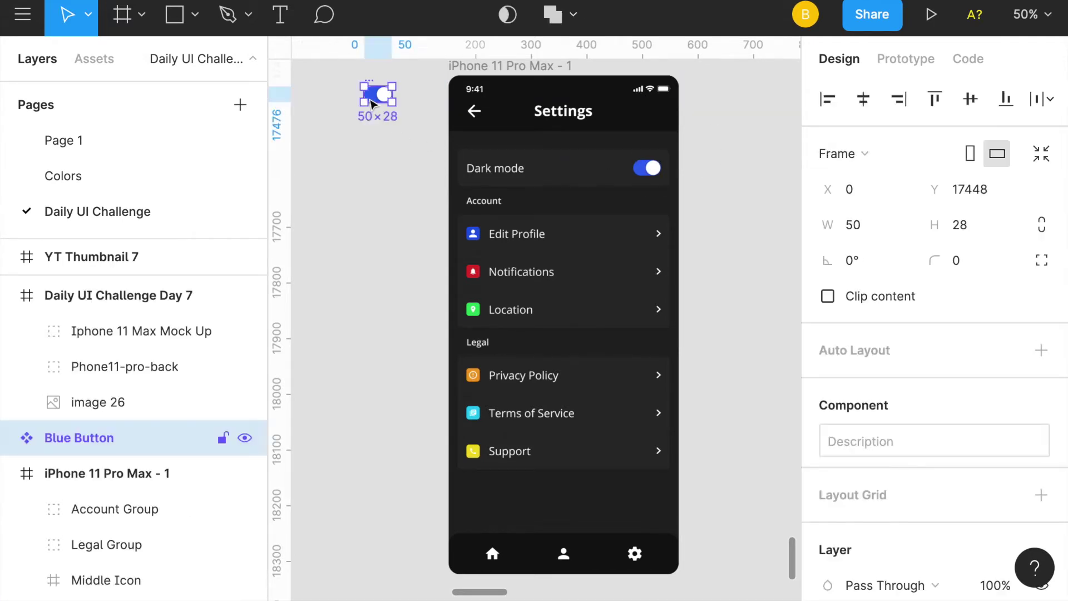
left_click_drag(372, 103, 380, 120)
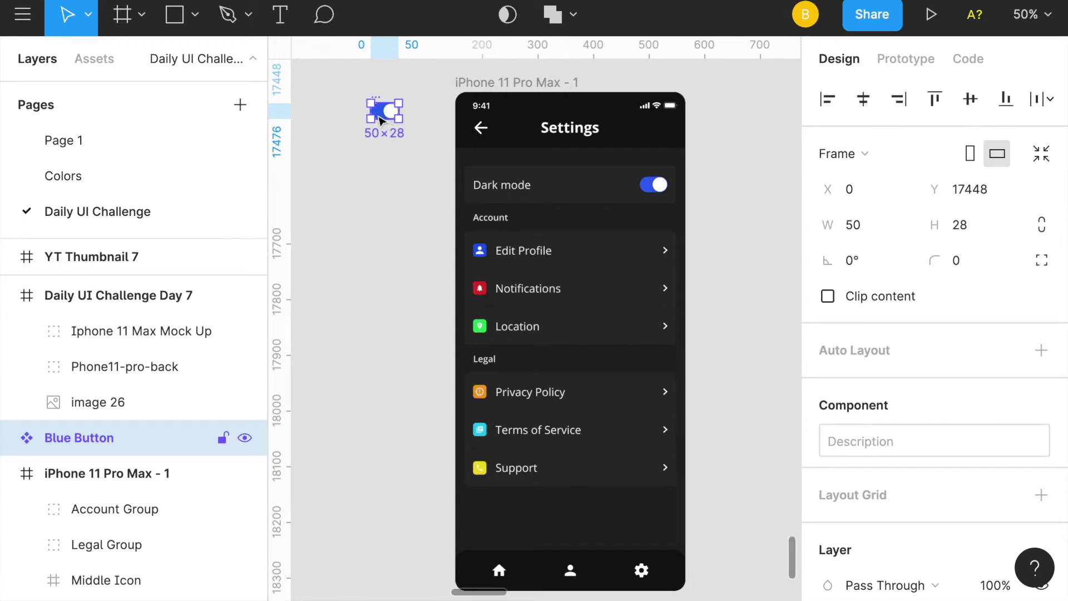
double_click(380, 120)
scroll(886, 450, "down", 1)
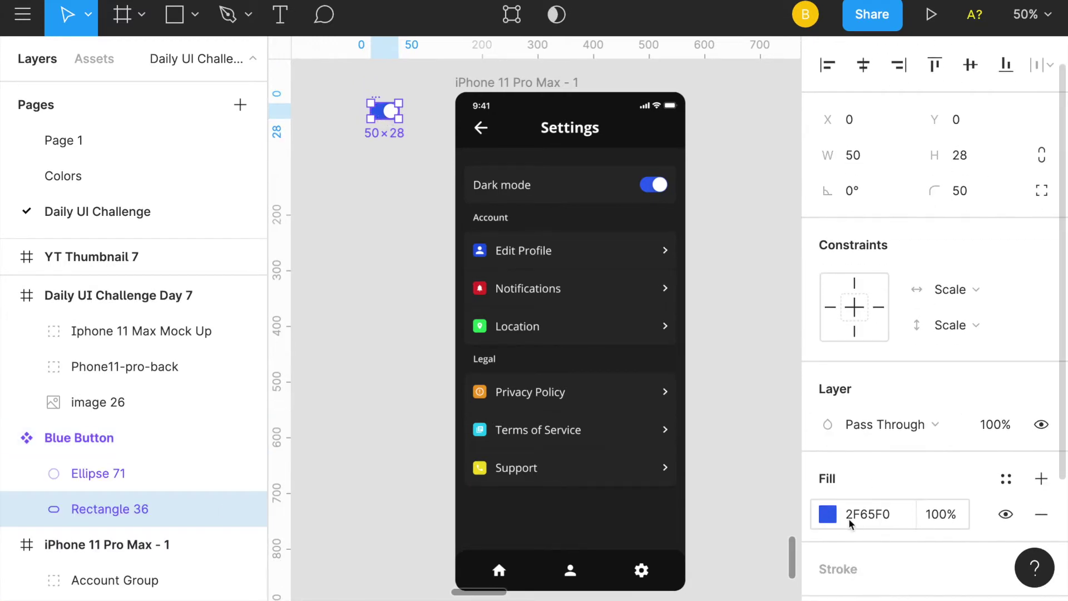
left_click(835, 514)
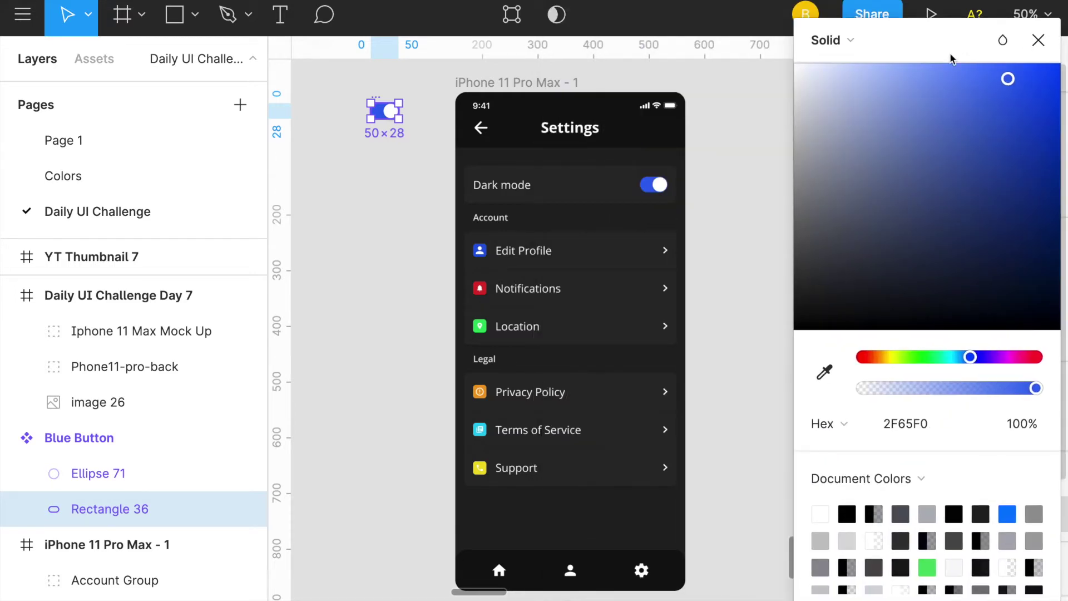
left_click_drag(1009, 78, 754, 143)
key("ctrl+z")
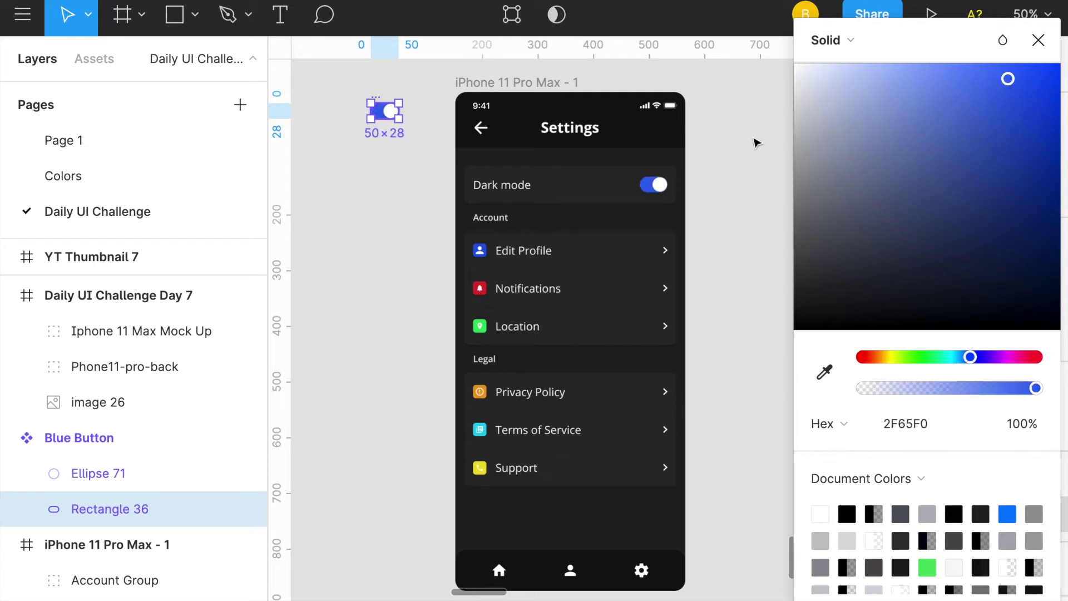
left_click(1038, 40)
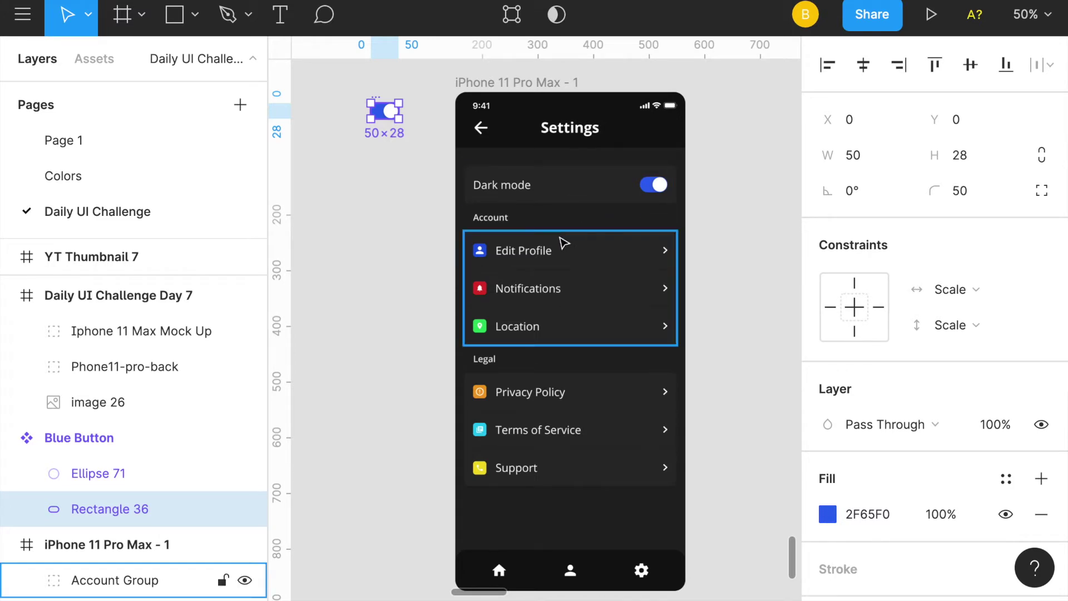
left_click(519, 136)
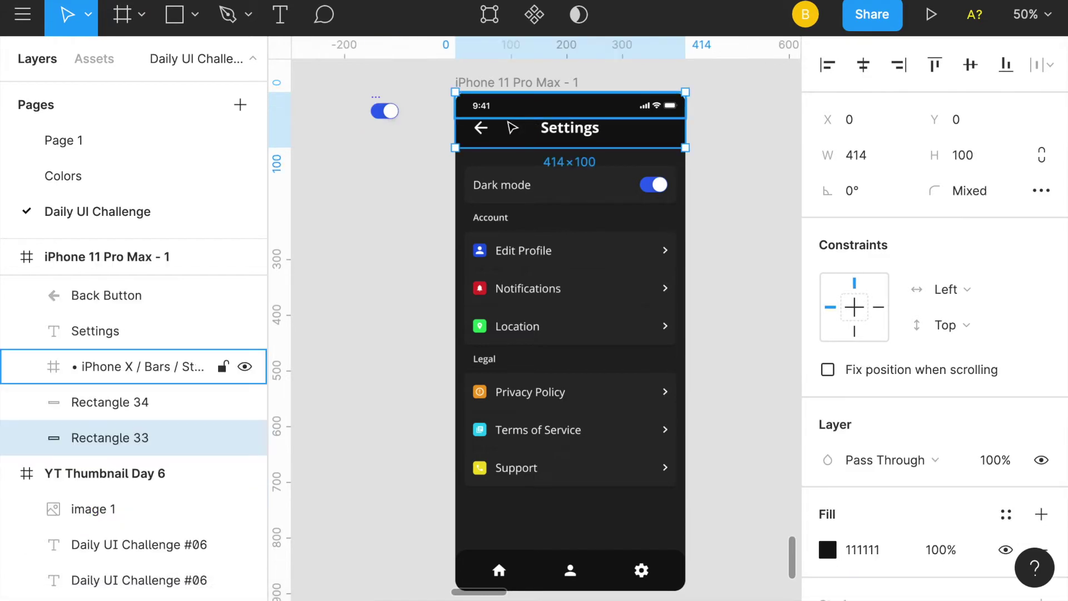
left_click(828, 549)
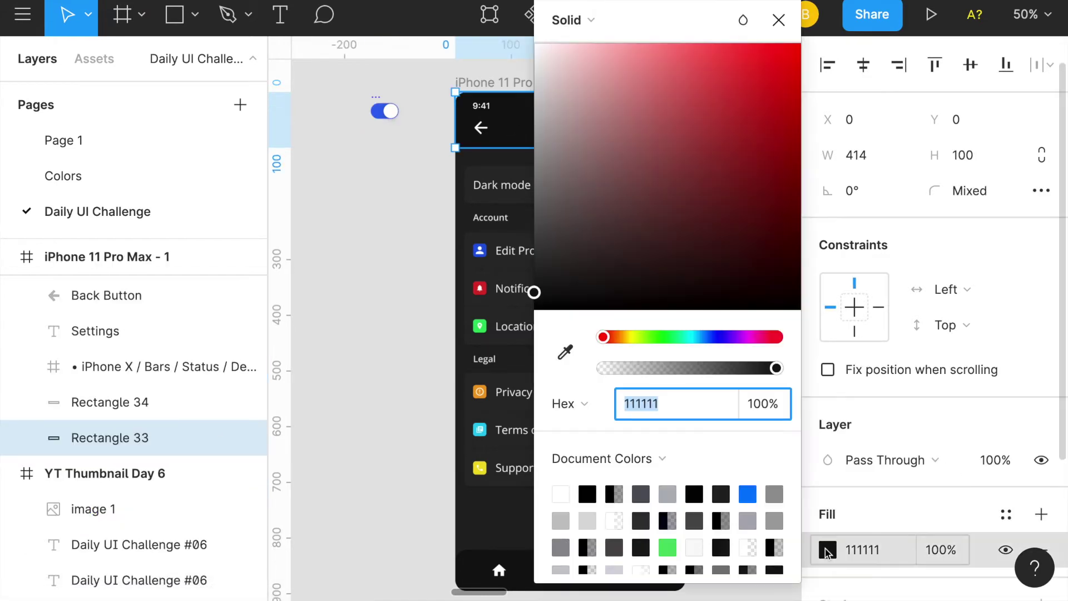
left_click(779, 20)
left_click(640, 225)
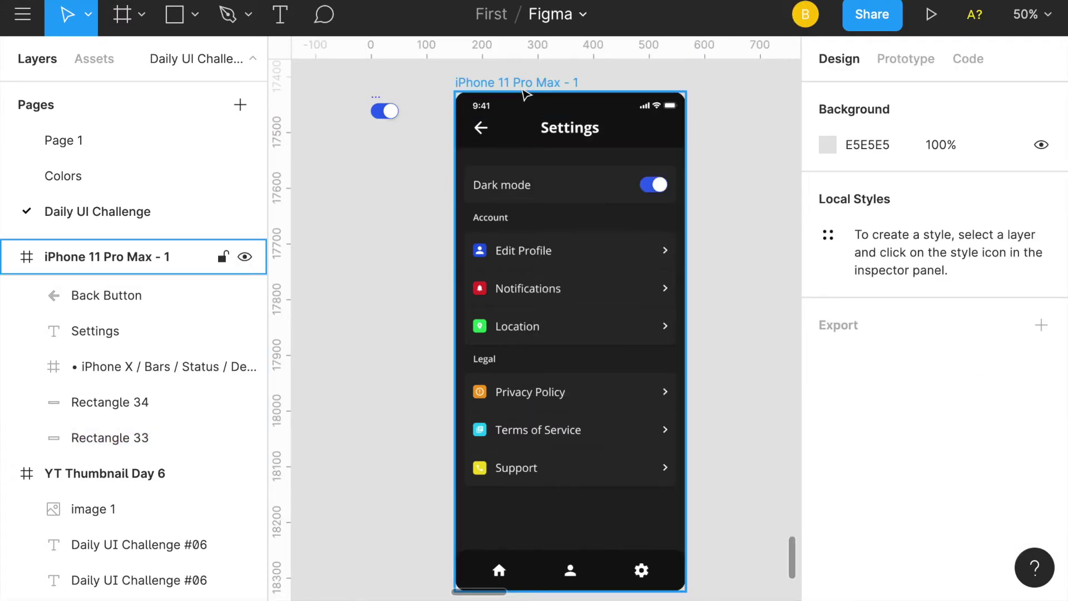
left_click(520, 83)
scroll(866, 415, "down", 3)
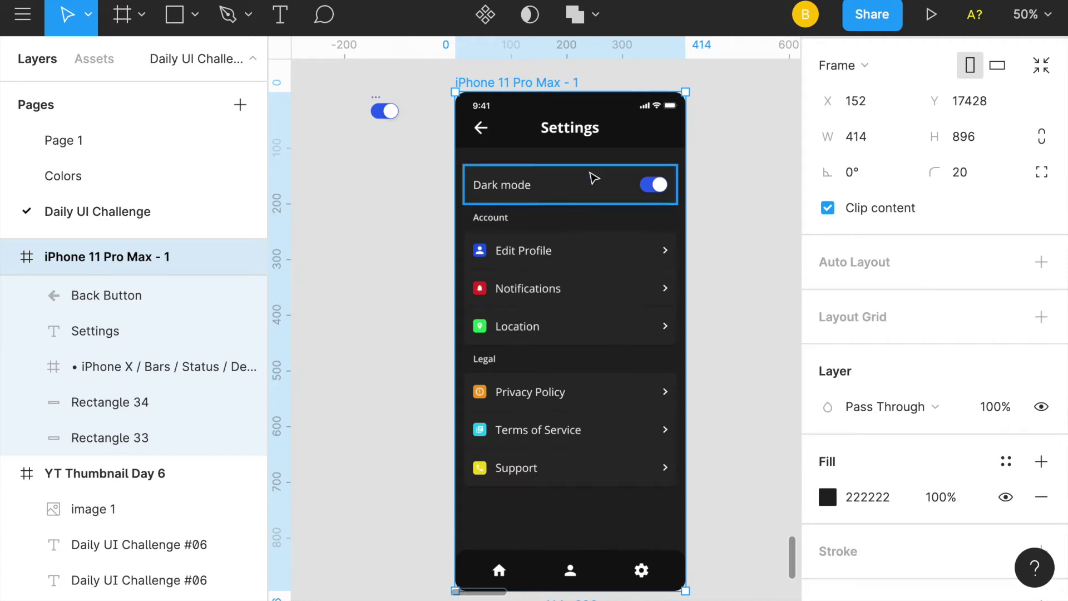
left_click(650, 186)
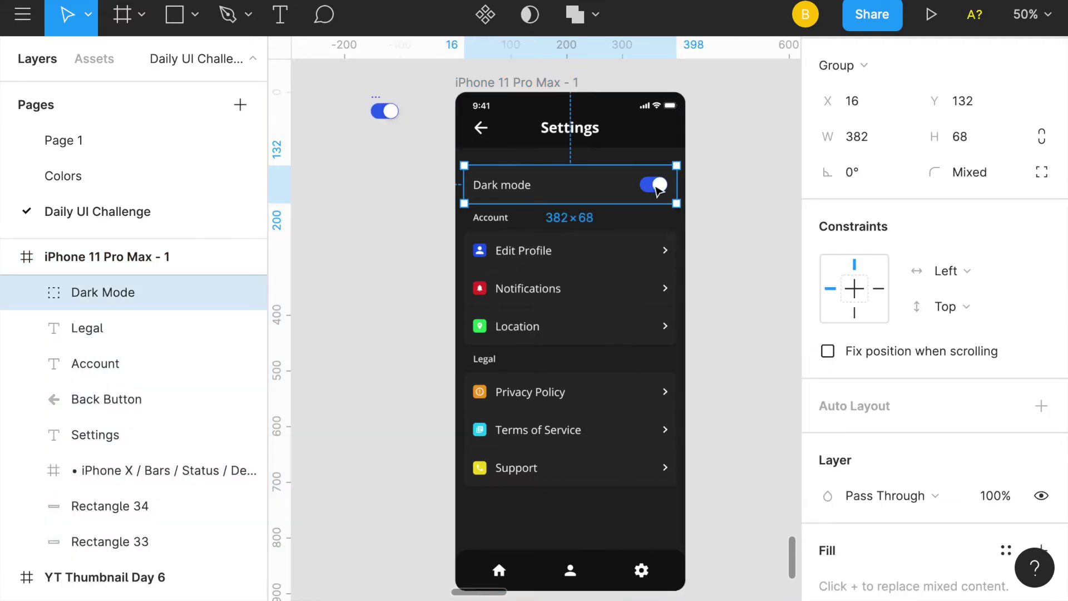
double_click(657, 187)
scroll(657, 187, "up", 5)
scroll(656, 189, "up", 3)
scroll(655, 189, "right", 2)
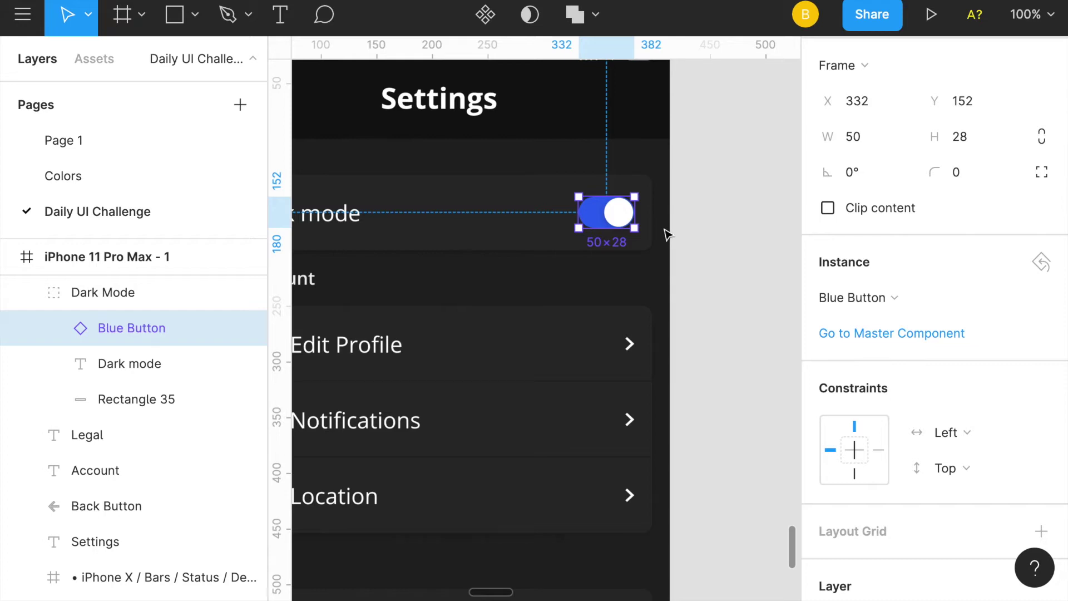
scroll(667, 233, "up", 5)
scroll(668, 233, "down", 3)
scroll(668, 234, "up", 4)
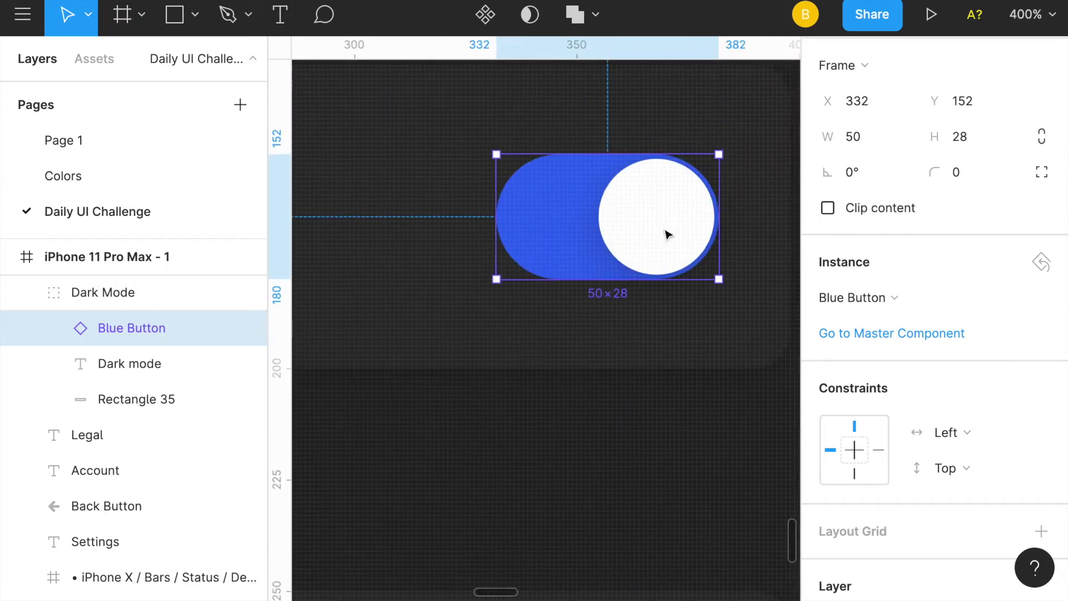
scroll(668, 233, "up", 2)
double_click(674, 247)
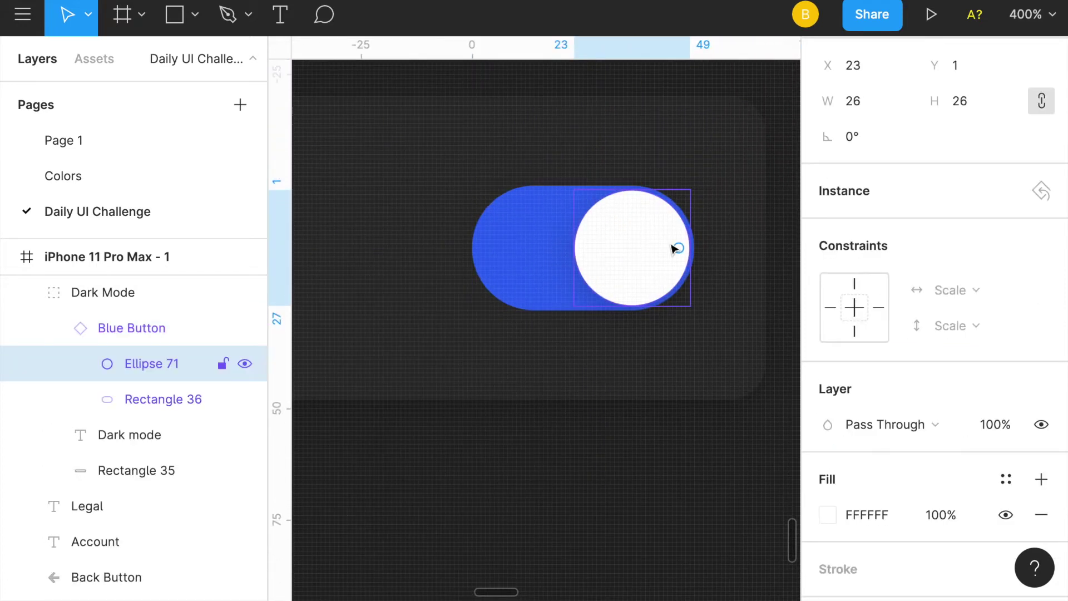
left_click(742, 276)
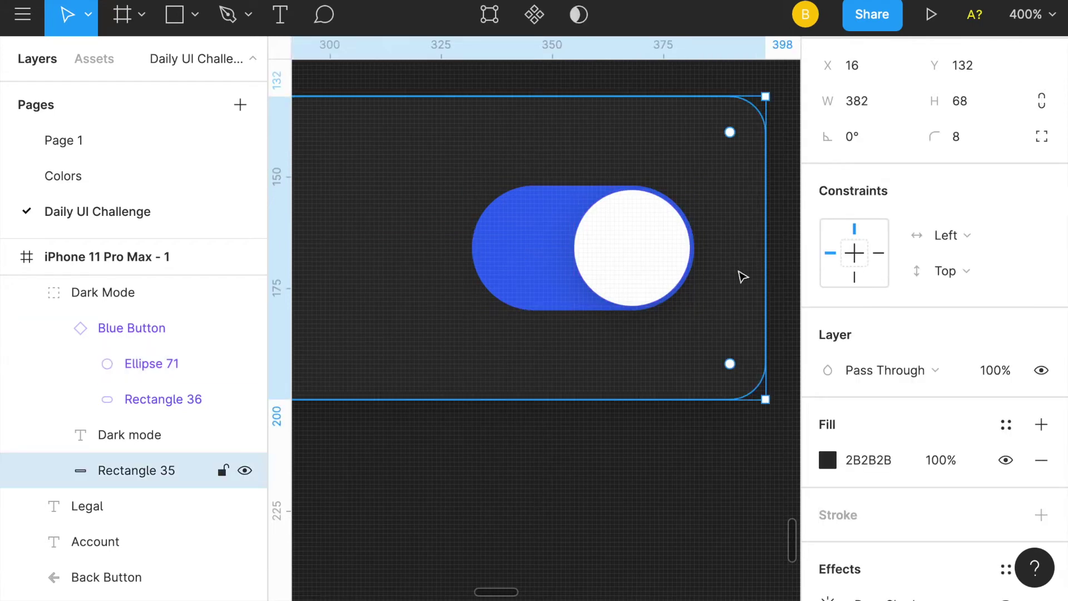
key("shift+0")
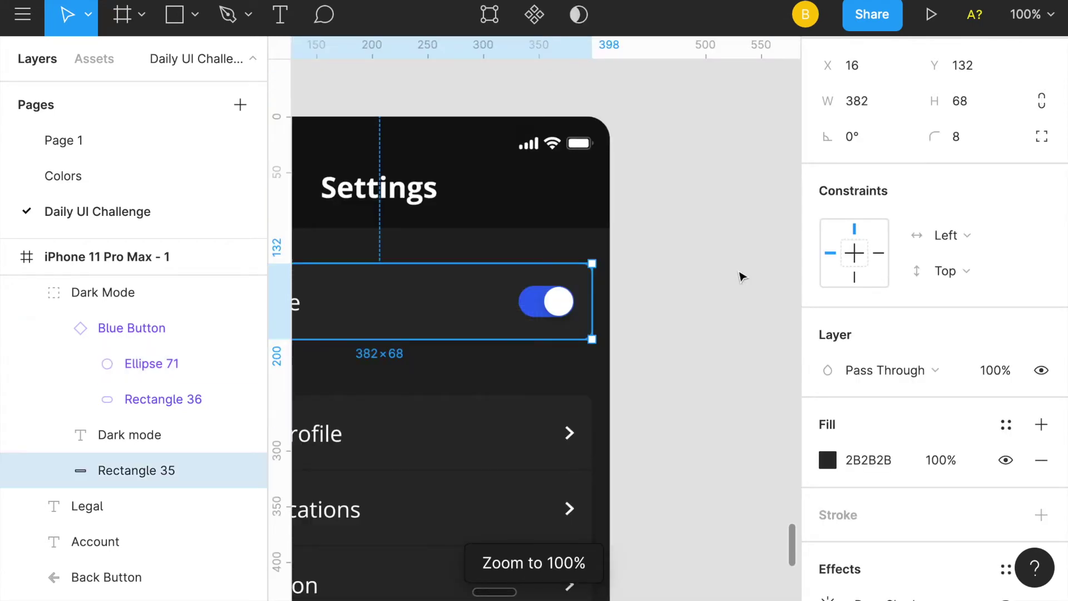
key("minus")
scroll(723, 286, "down", 2)
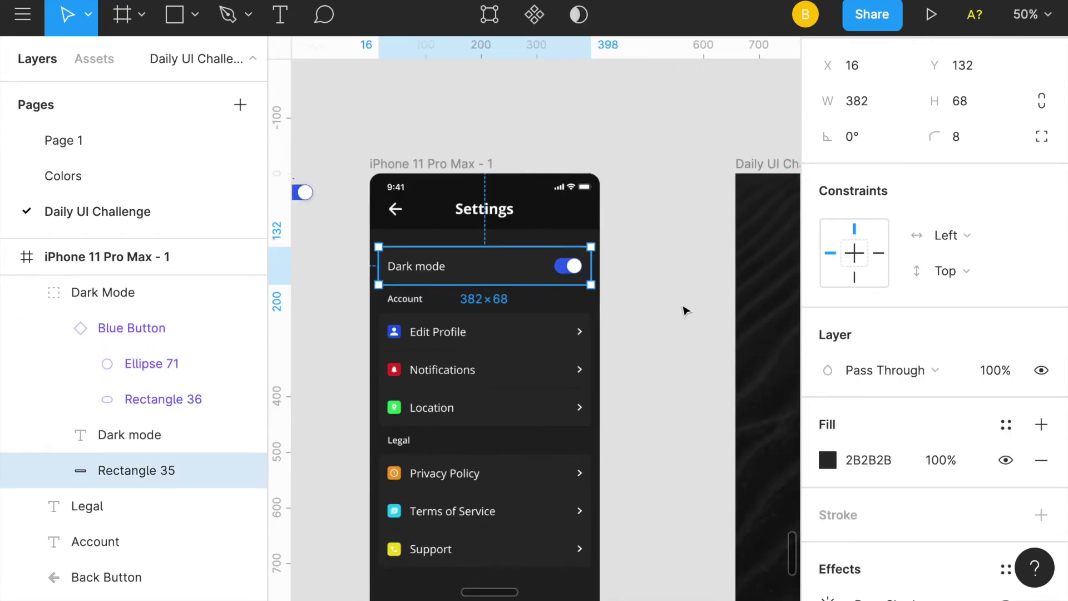
left_click(690, 310)
scroll(690, 310, "down", 3)
scroll(690, 310, "left", 2)
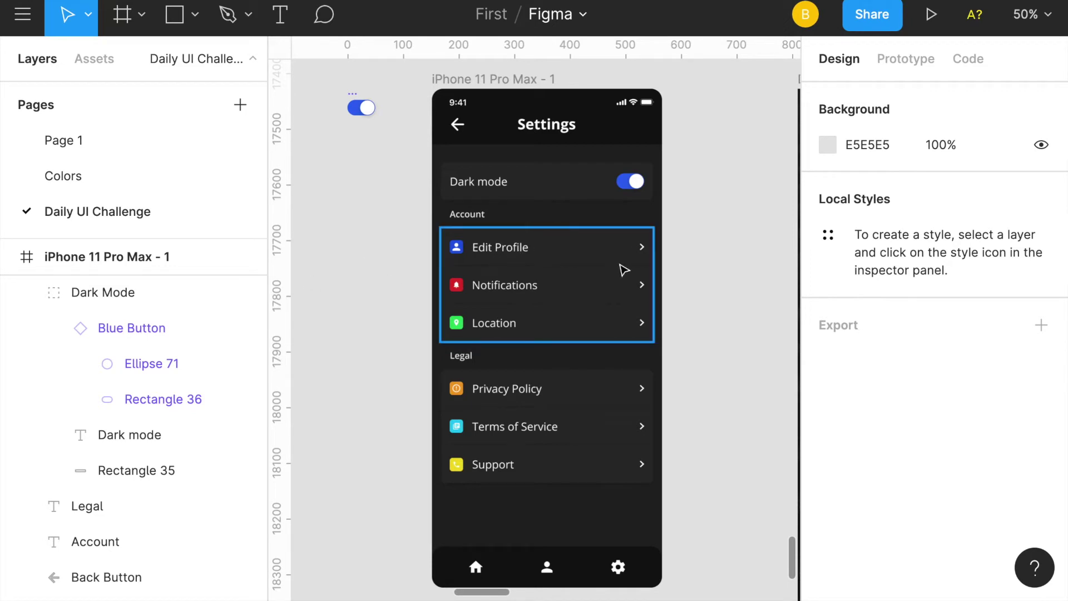
left_click(582, 184)
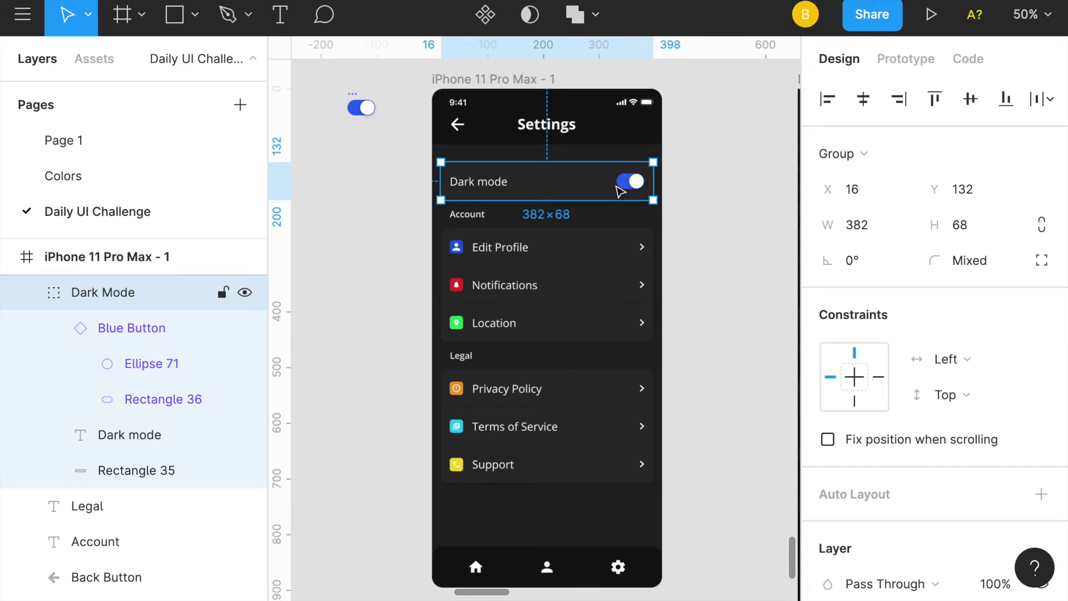
left_click(681, 233)
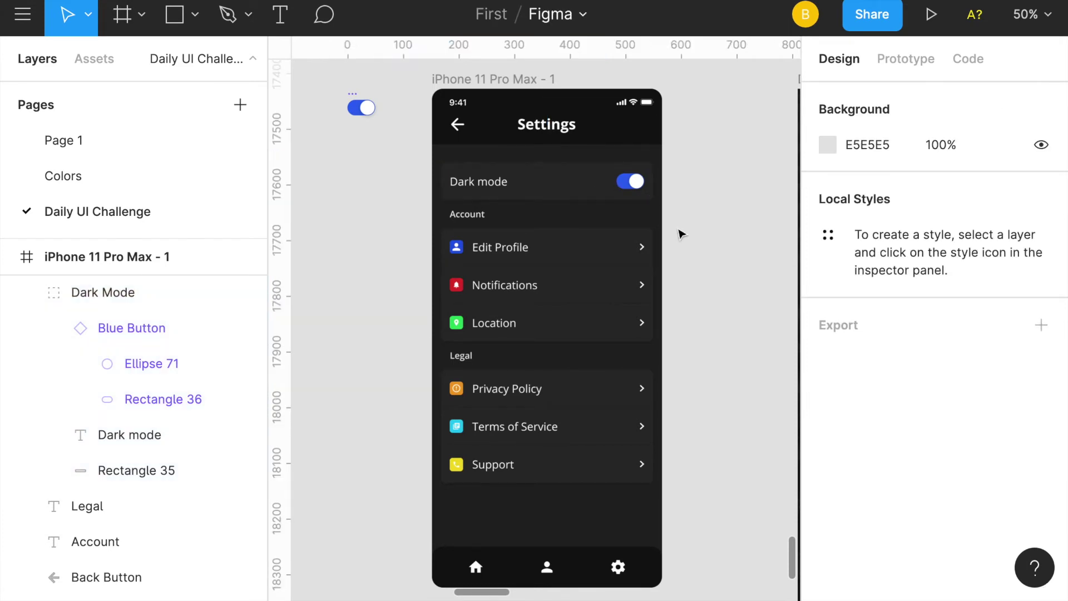
key("shift+0")
scroll(681, 233, "up", 4)
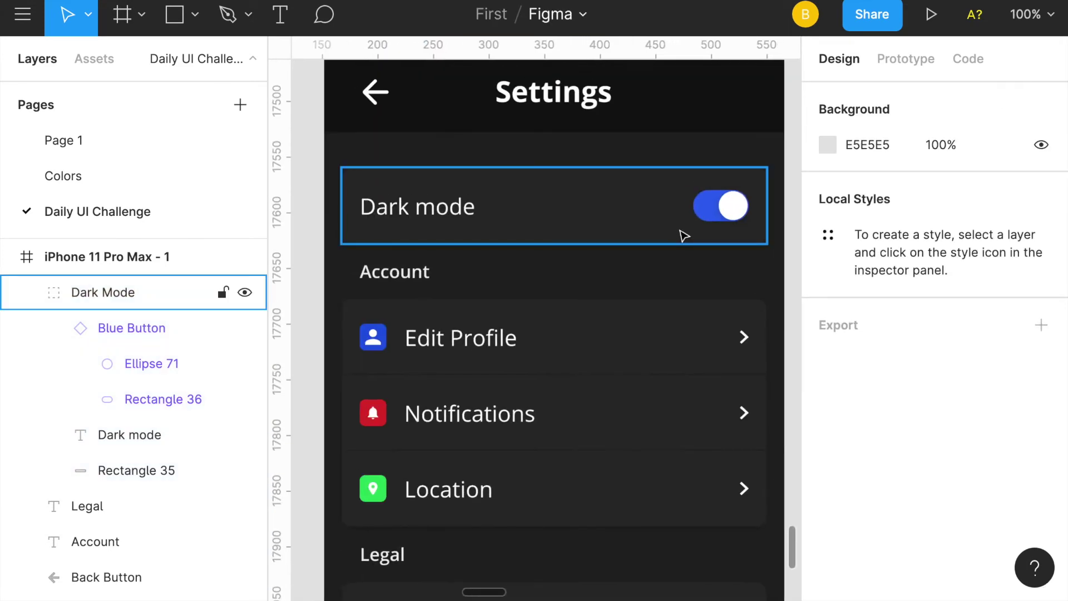
key("minus")
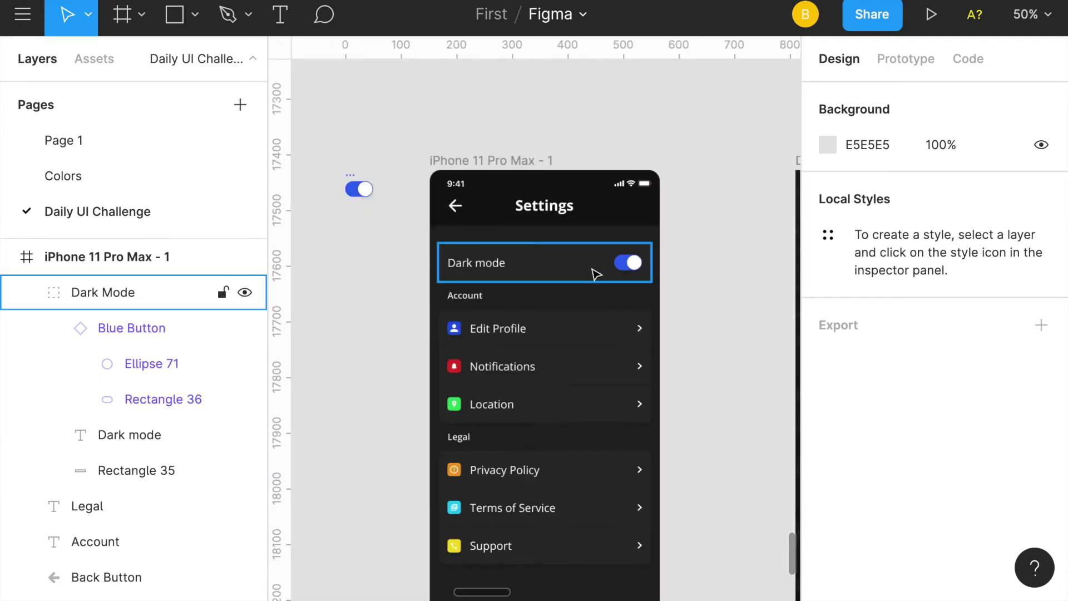
scroll(595, 269, "down", 2)
left_click(573, 226)
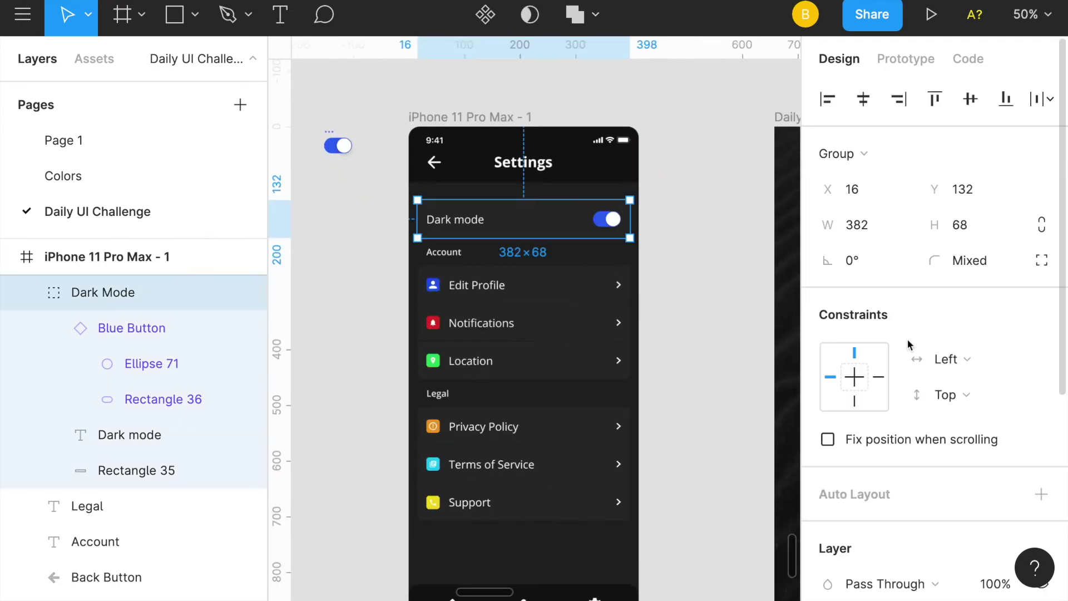
scroll(906, 346, "down", 5)
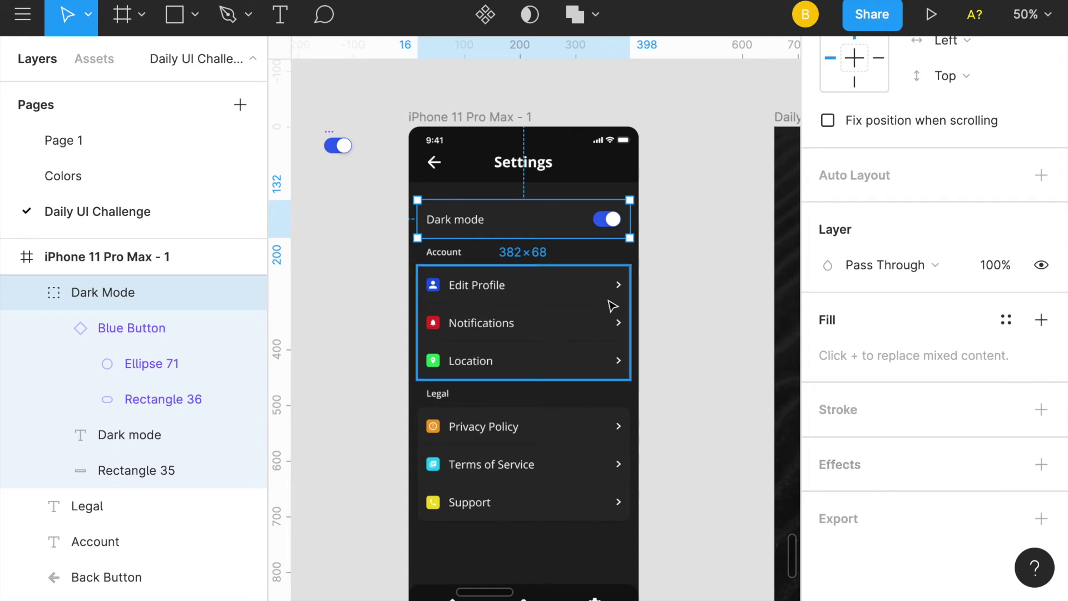
left_click(652, 261)
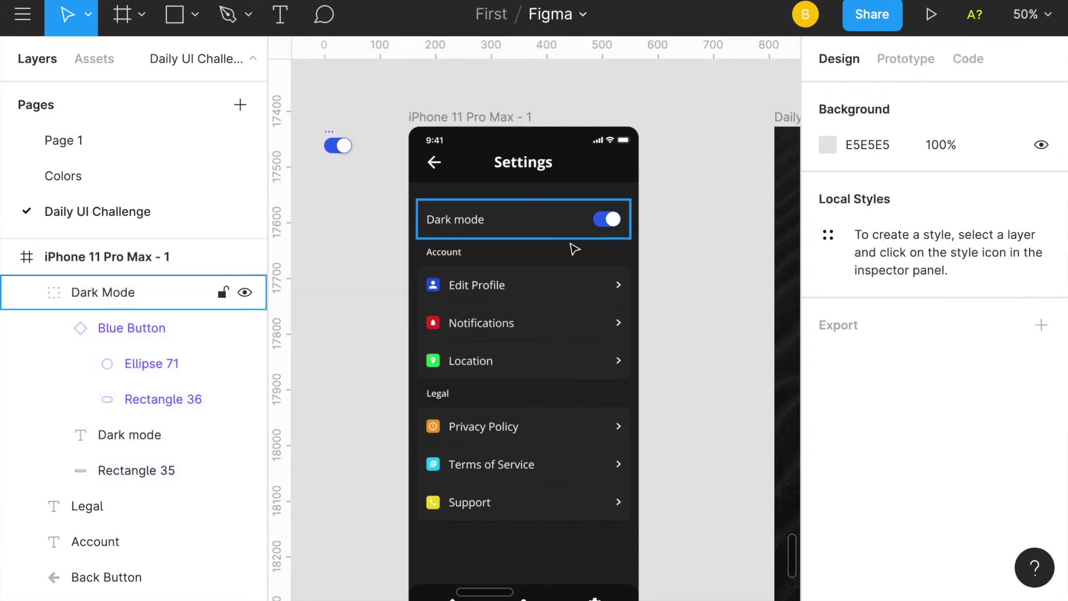
key("shift+0")
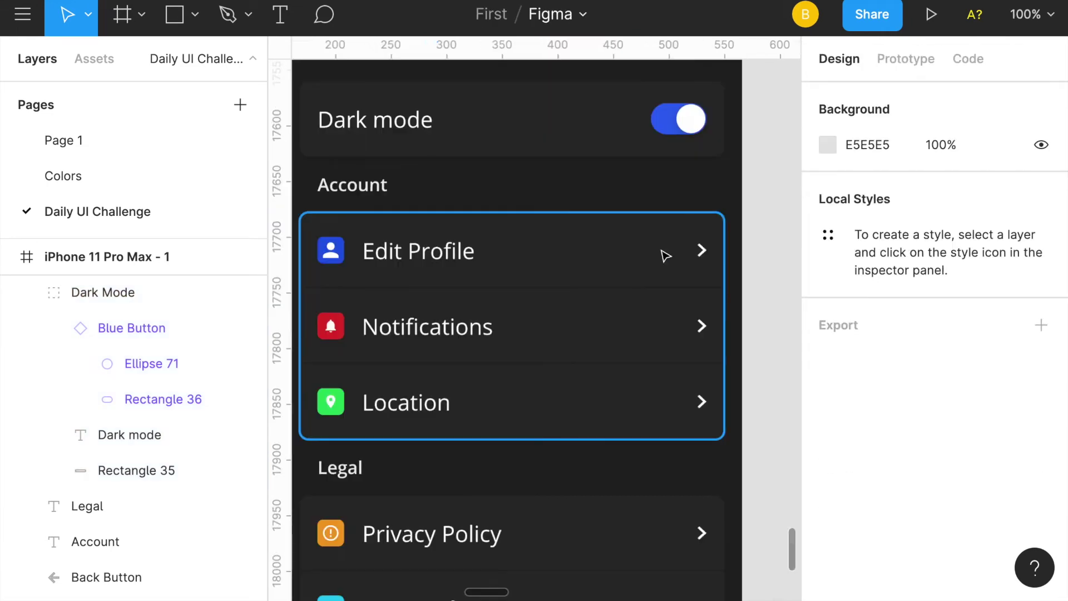
scroll(663, 254, "up", 3)
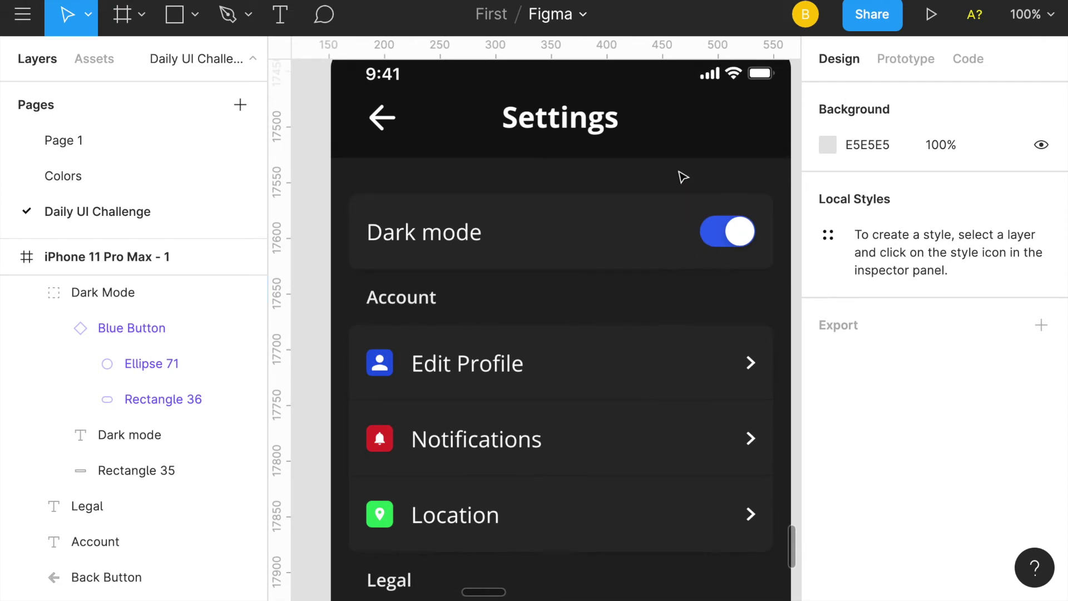
key("ctrl+plus")
scroll(683, 177, "left", 3)
scroll(683, 177, "left", 2)
scroll(683, 177, "up", 1)
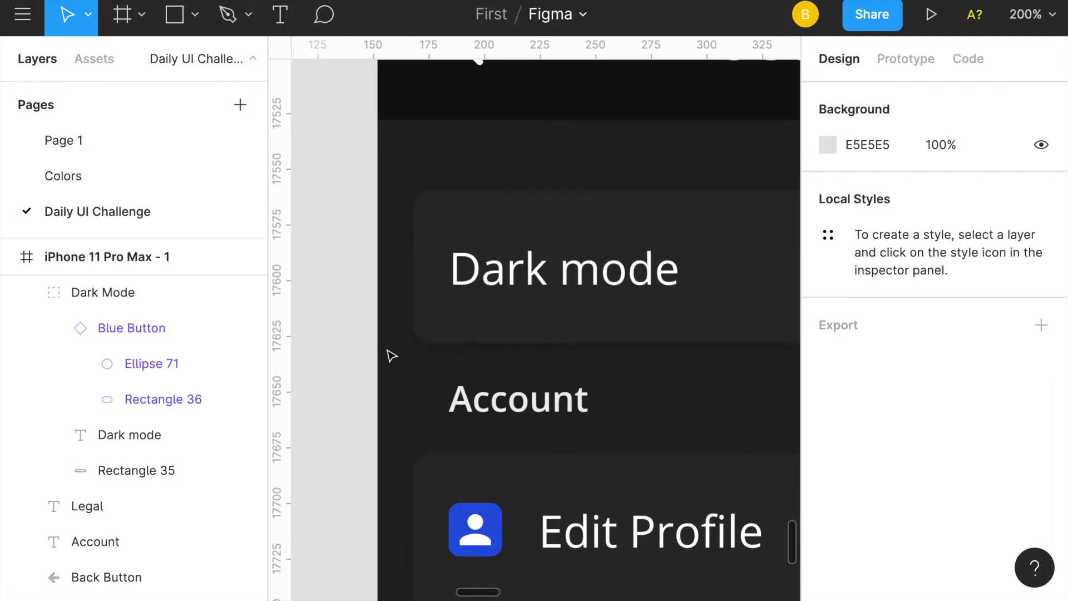
key("ctrl+minus")
key("ctrl+minus")
scroll(374, 349, "down", 4)
scroll(373, 349, "right", 2)
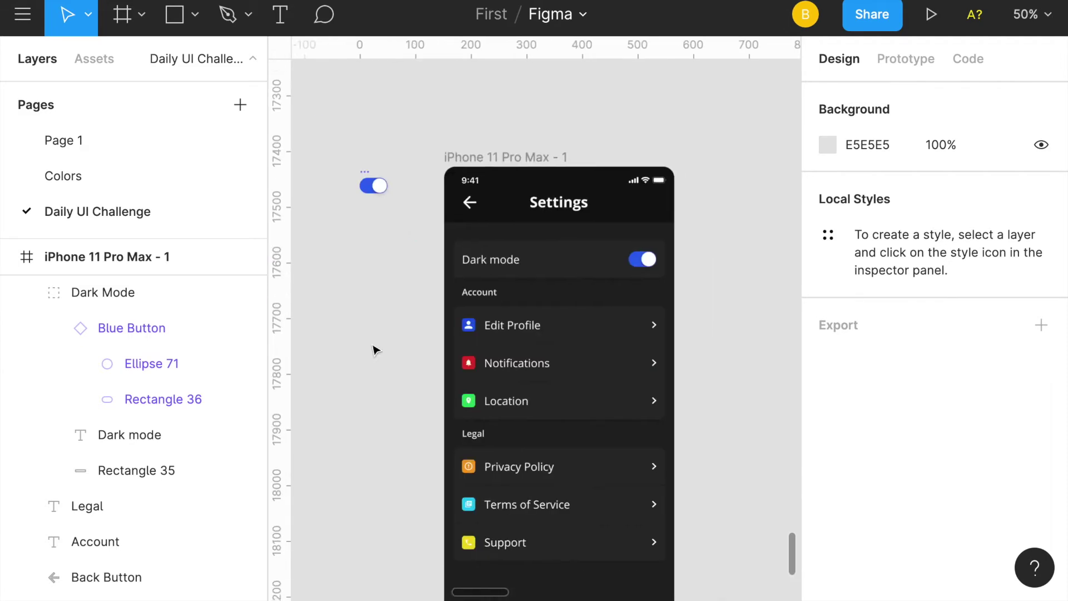
left_click(483, 200)
double_click(484, 201)
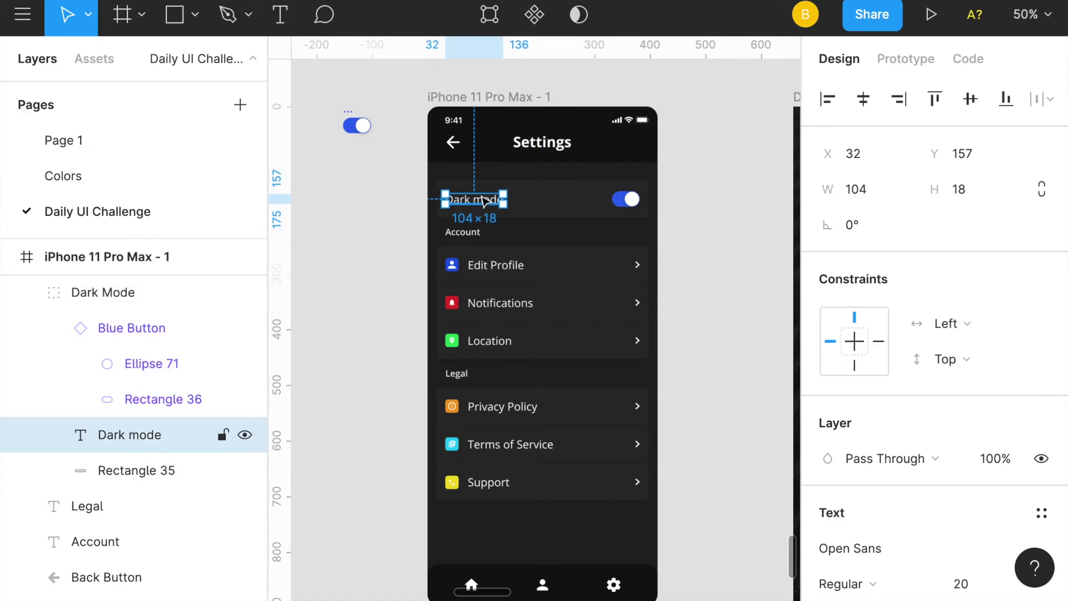
left_click(691, 323)
scroll(688, 279, "down", 2)
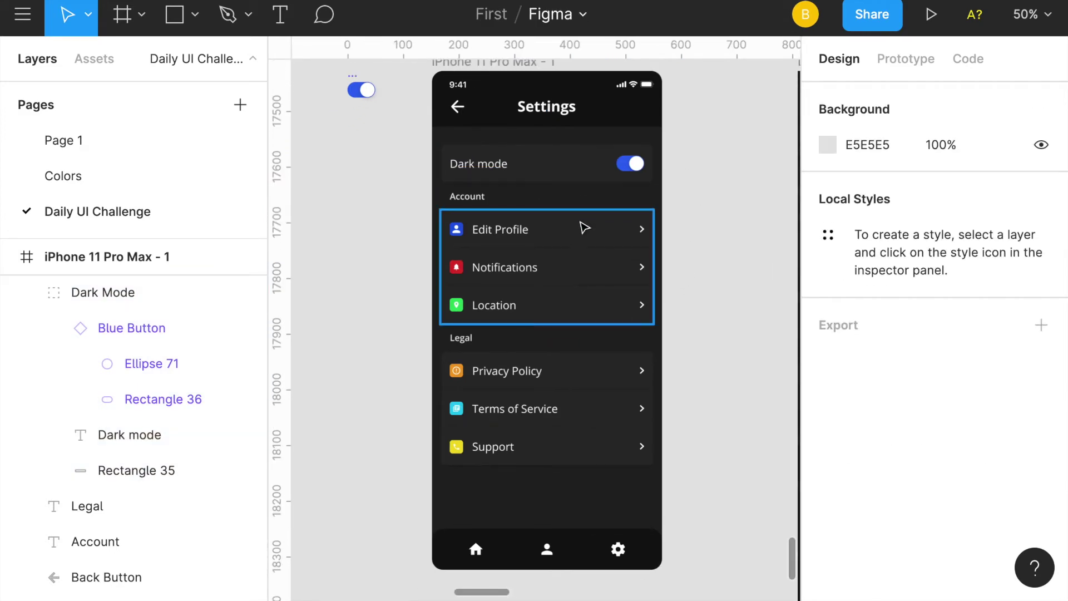
left_click(578, 174)
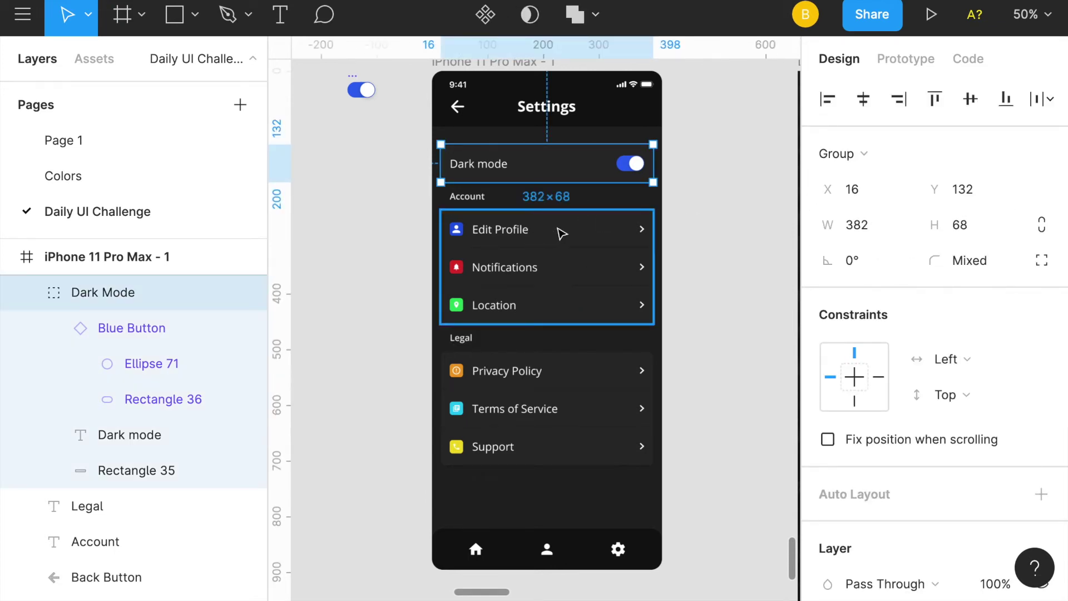
left_click(563, 236)
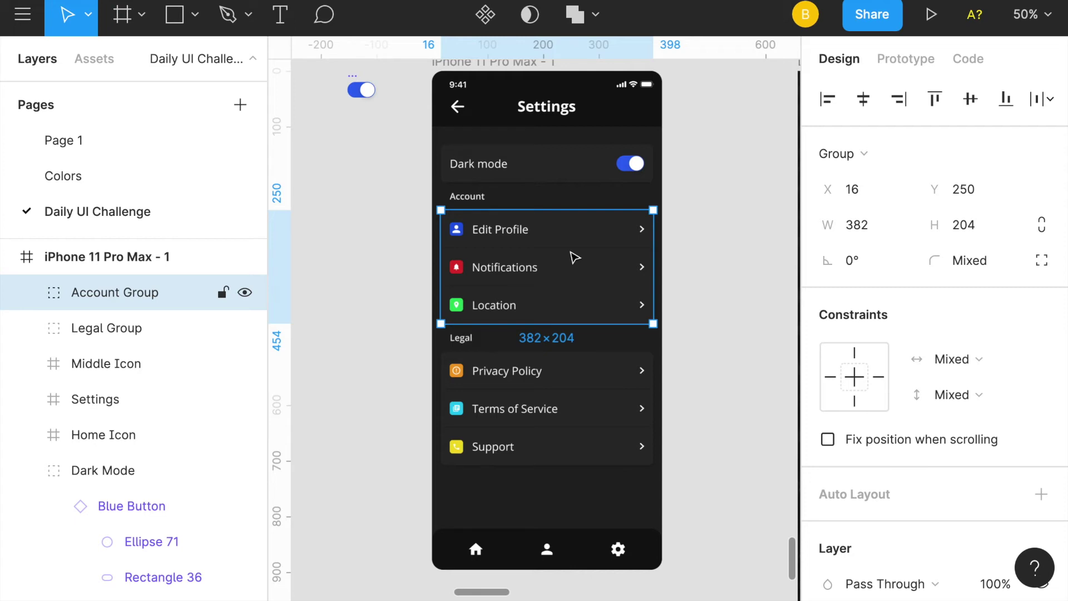
key("ctrl+plus")
key("ctrl+plus")
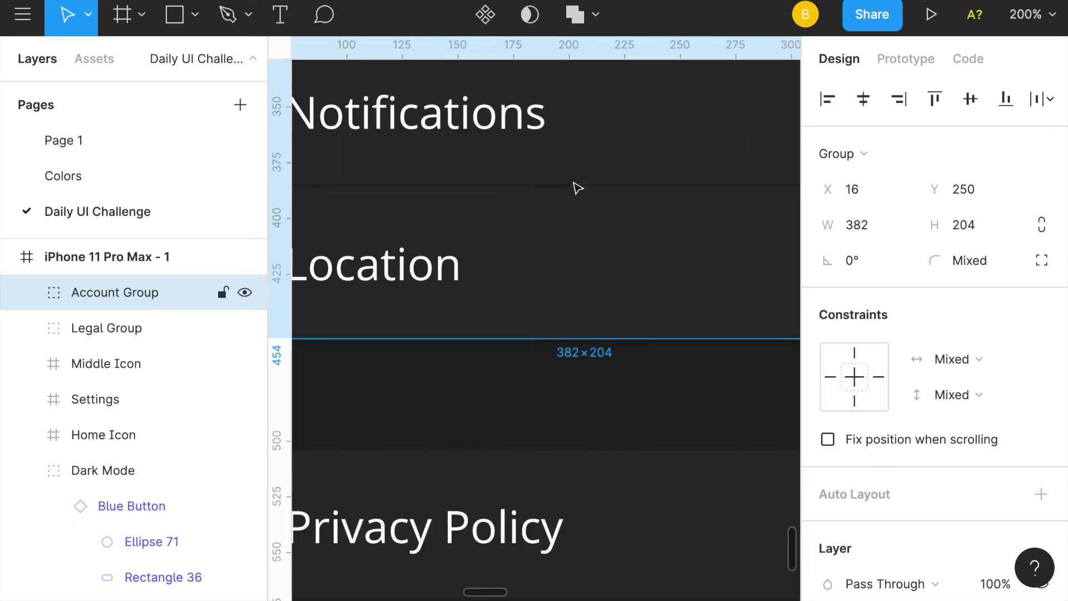
left_click(578, 188)
scroll(589, 212, "up", 2)
scroll(589, 211, "left", 2)
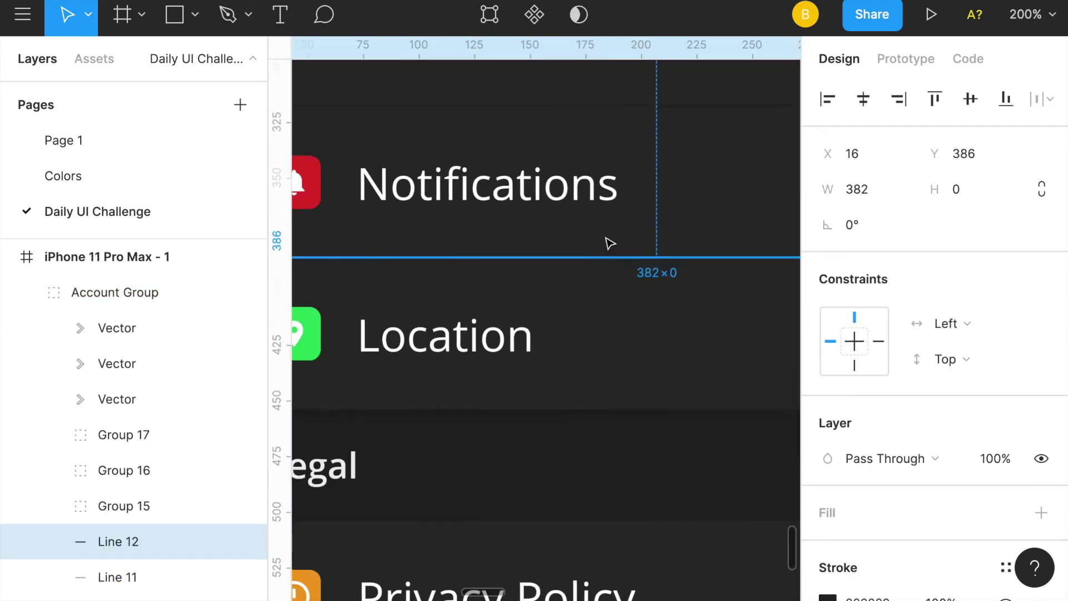
scroll(609, 244, "up", 3)
scroll(609, 245, "left", 3)
scroll(905, 393, "down", 3)
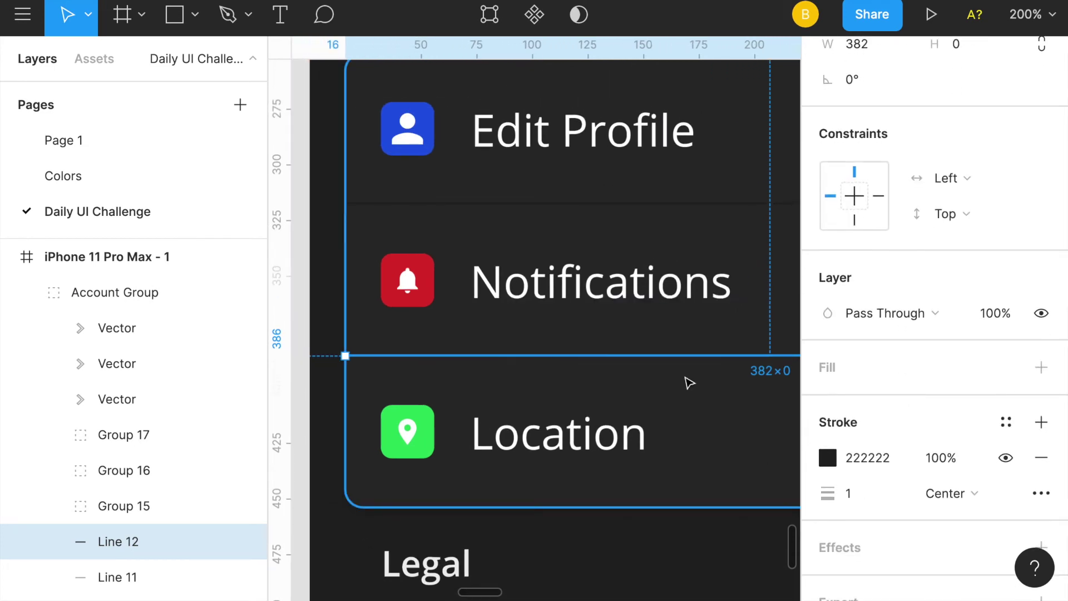
key("shift+0")
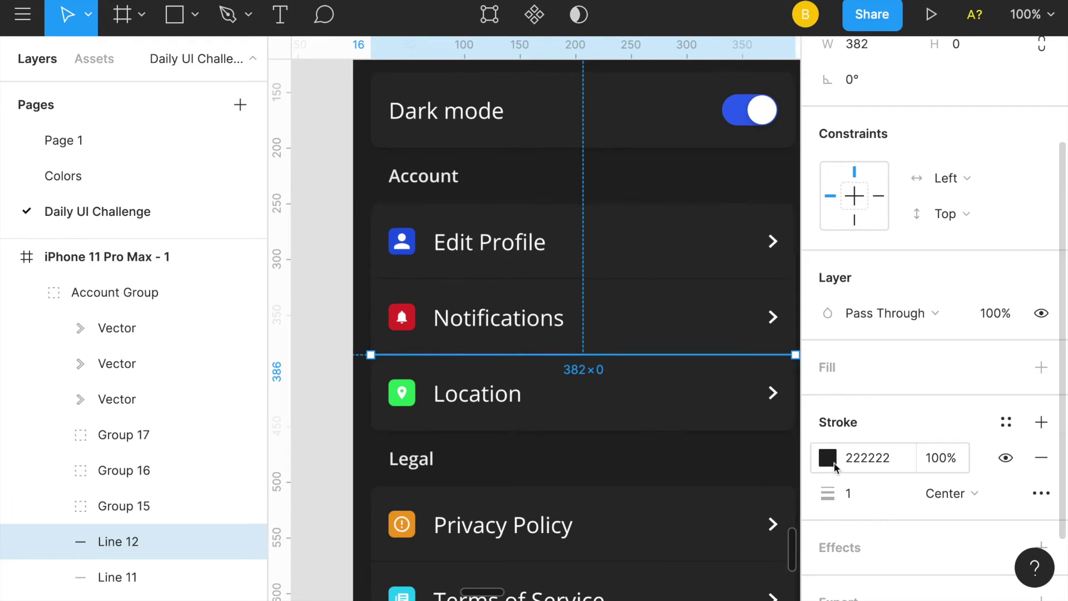
key("minus")
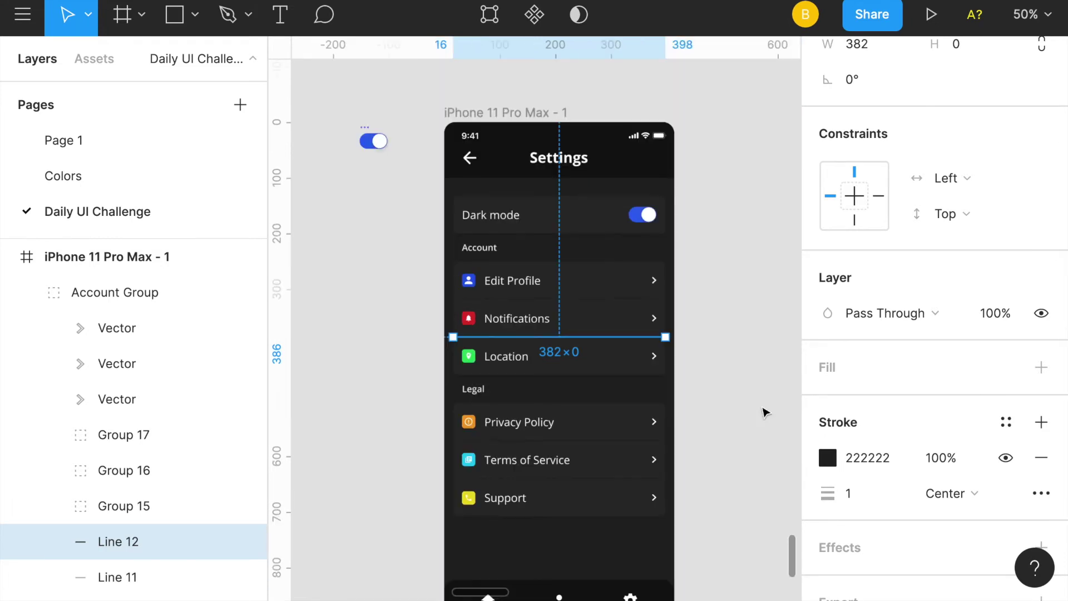
key("shift+0")
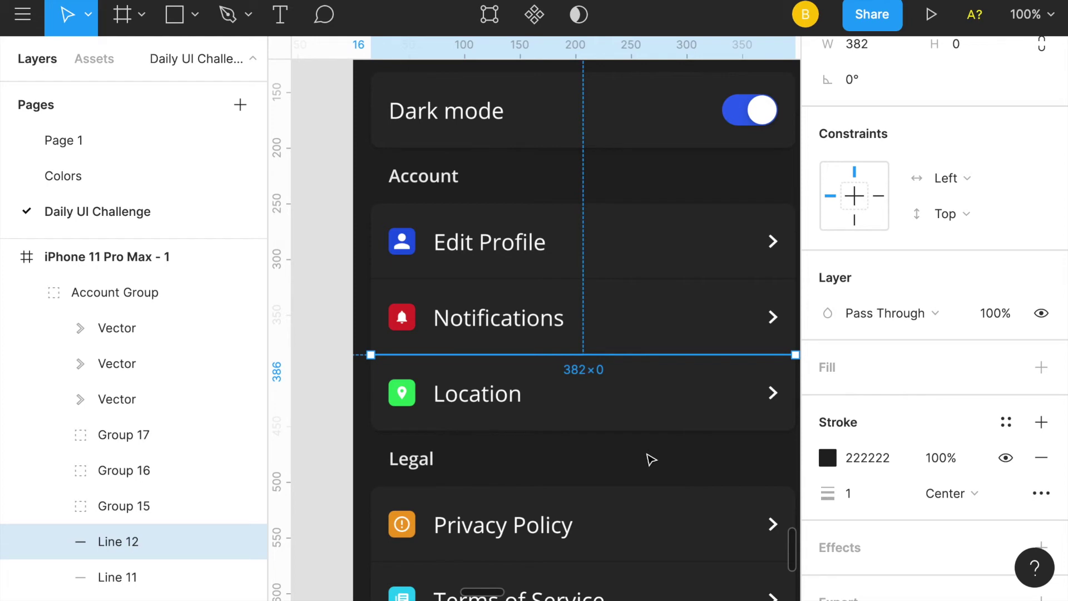
key("minus")
left_click(737, 388)
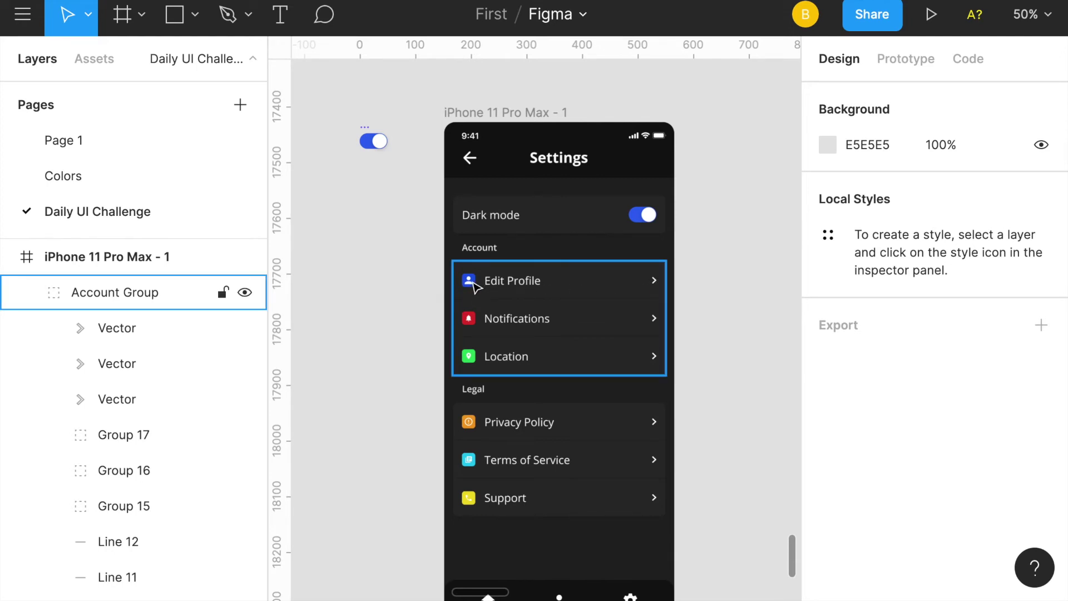
key("shift+0")
scroll(170, 192, "down", 1)
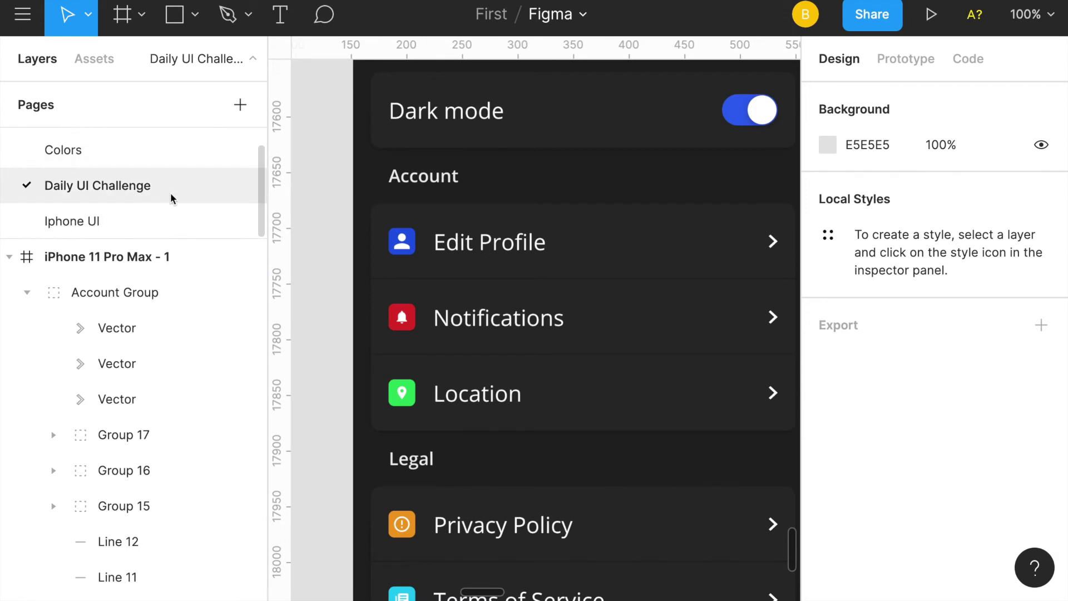
scroll(172, 196, "up", 1)
left_click(420, 275)
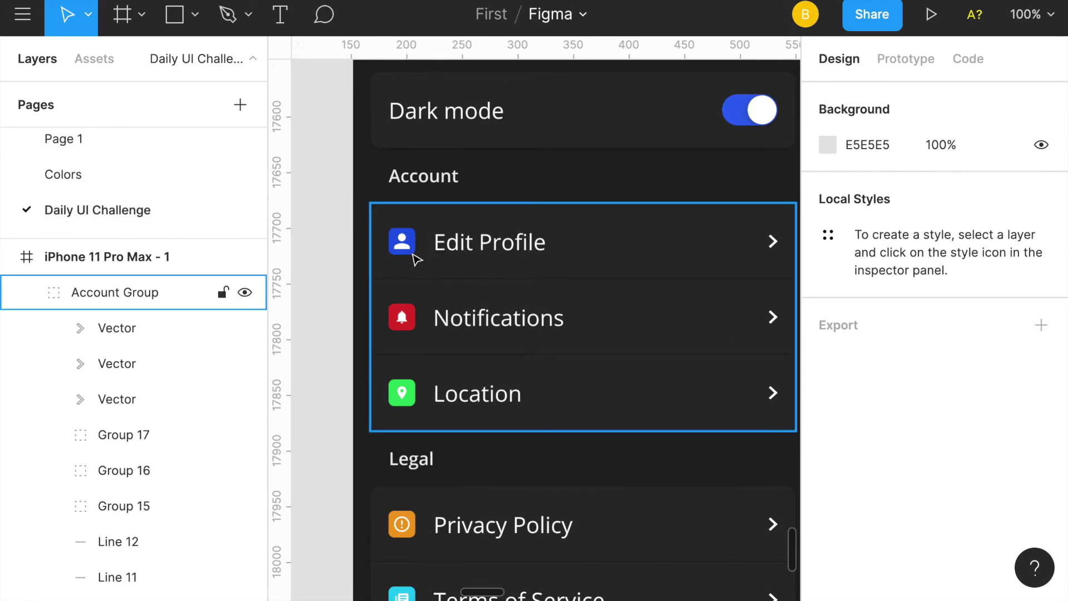
left_click_drag(415, 249, 437, 262)
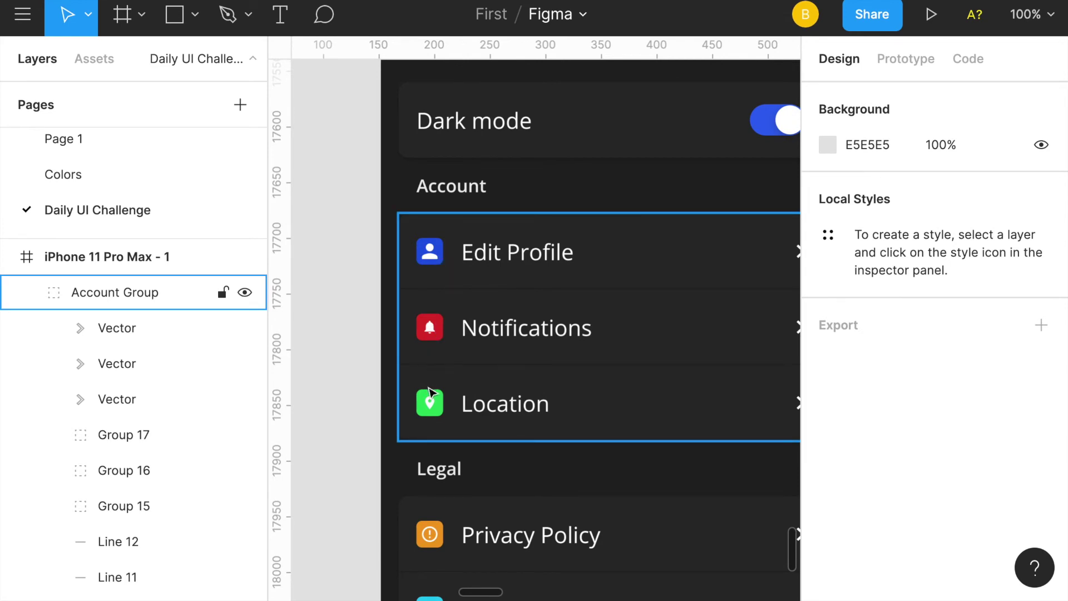
scroll(437, 405, "down", 2)
scroll(437, 405, "left", 1)
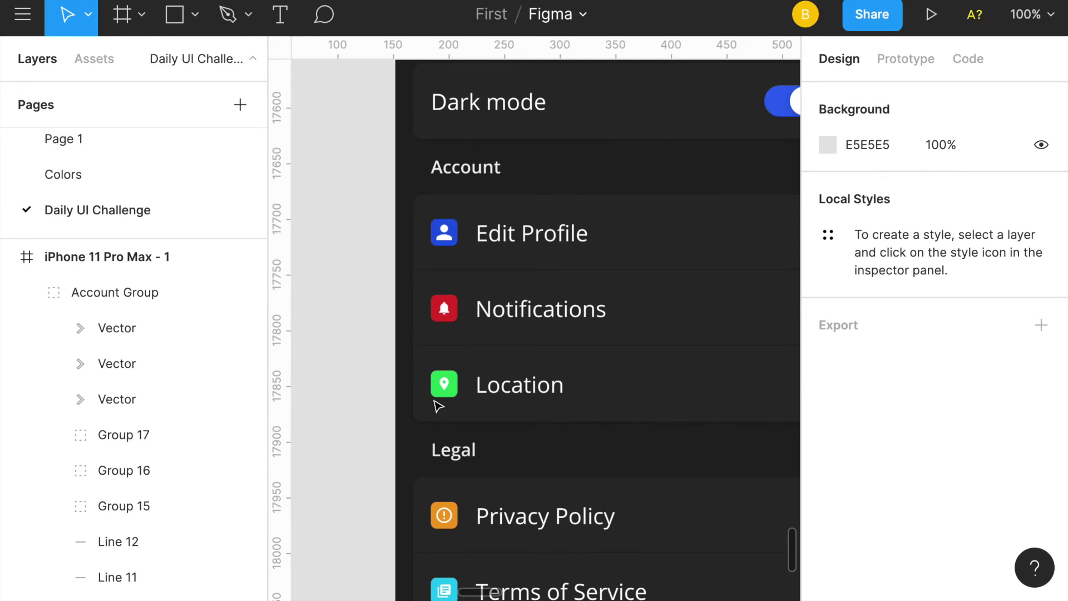
left_click(441, 392)
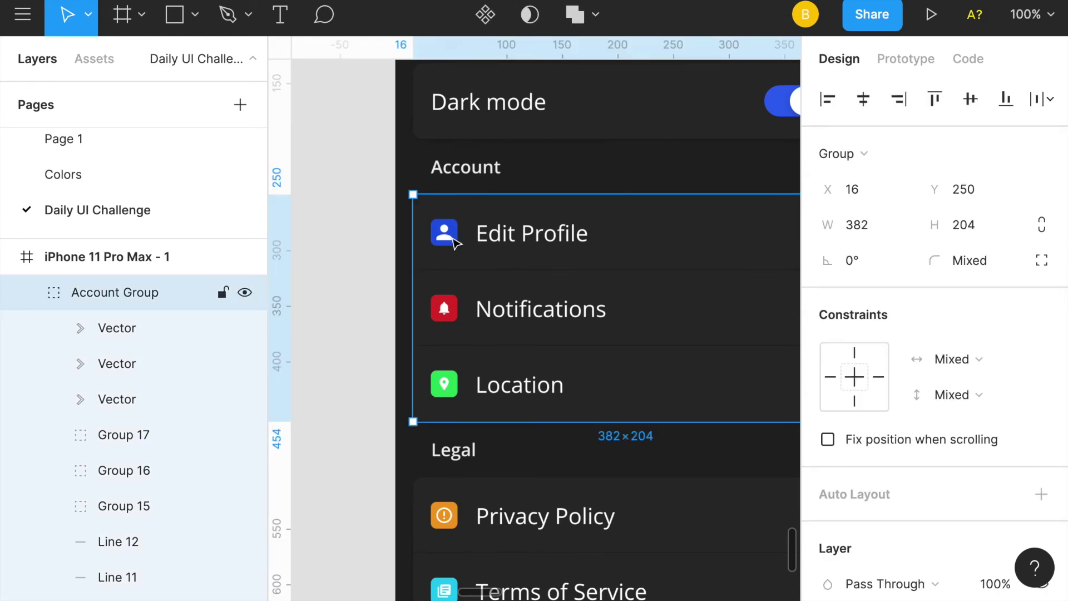
double_click(451, 238)
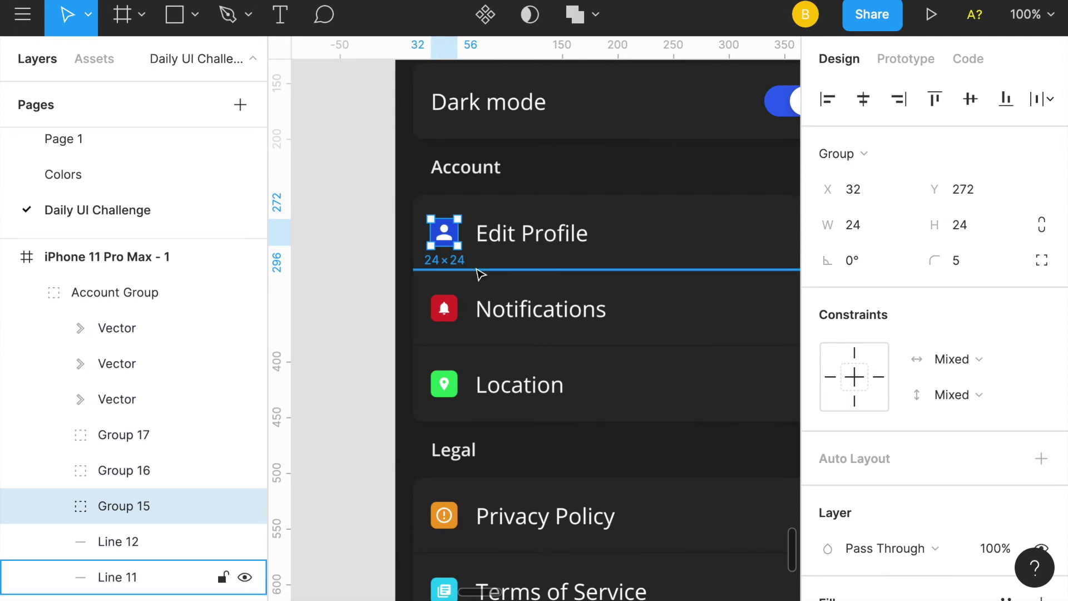
scroll(477, 274, "down", 3)
scroll(476, 275, "up", 5)
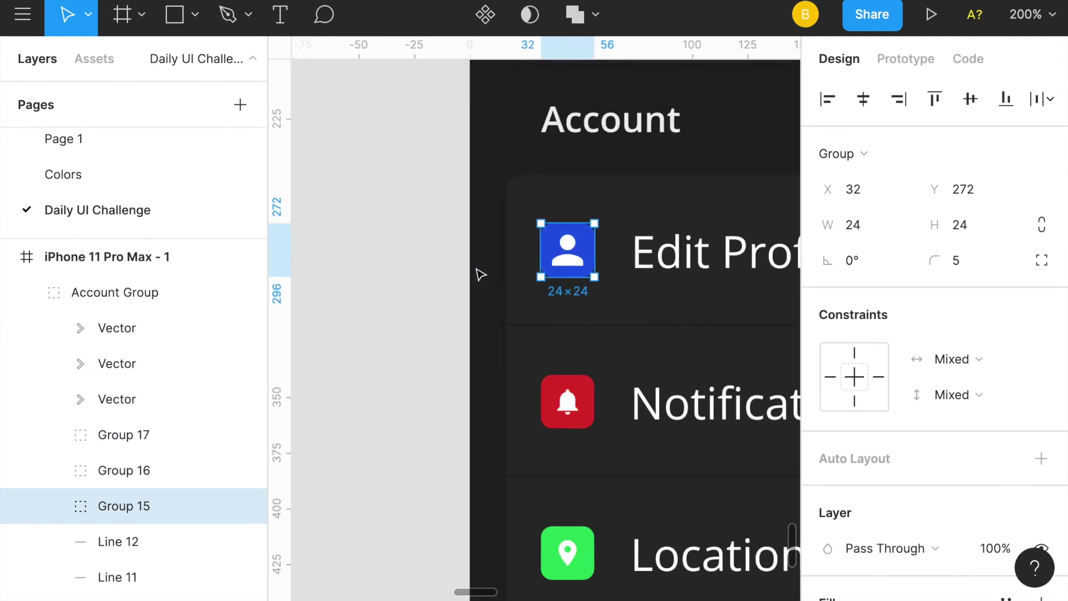
scroll(604, 264, "up", 5)
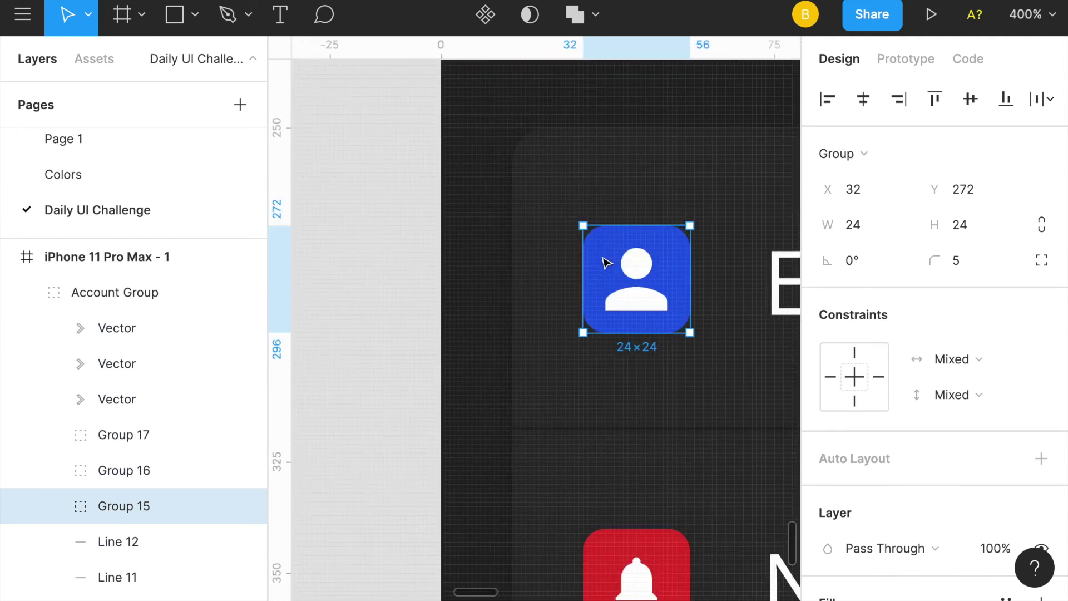
scroll(606, 264, "left", 2)
key("ctrl+d")
left_click_drag(608, 264, 371, 278)
double_click(384, 290)
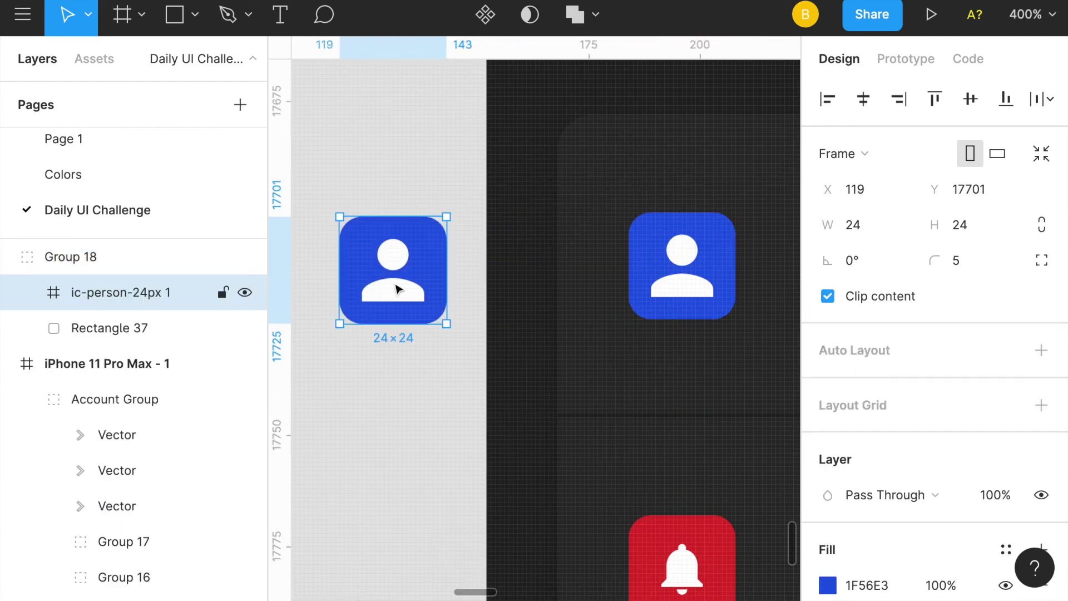
double_click(384, 289)
left_click(245, 364)
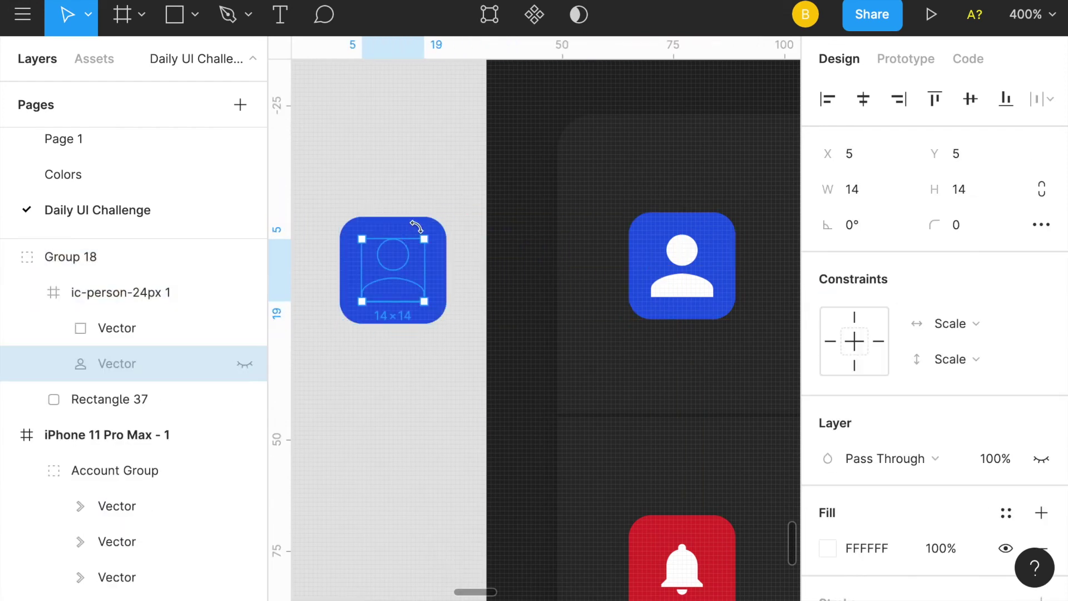
left_click(244, 364)
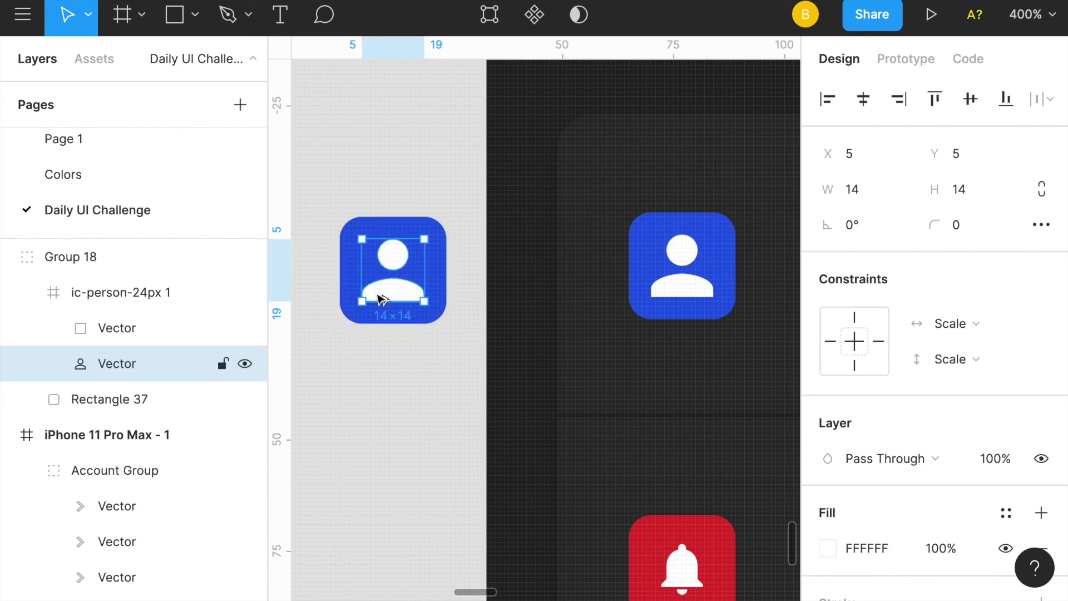
left_click(424, 347)
left_click(424, 296)
key("Delete")
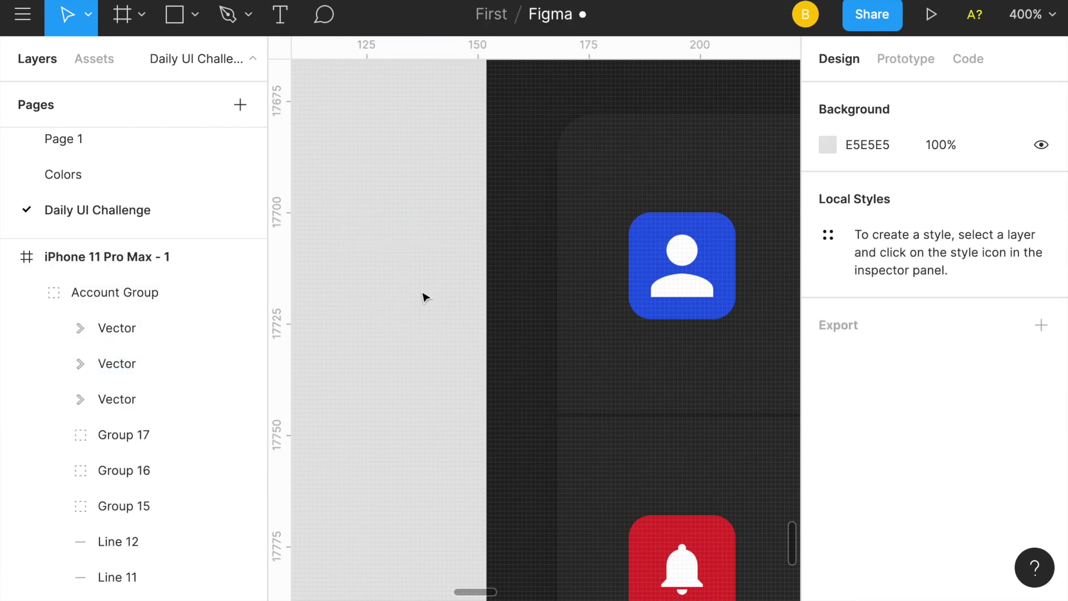
key("minus")
key("minus")
Zoom out and pan across the canvas to review the whole Settings screen
scroll(424, 301, "down", 2)
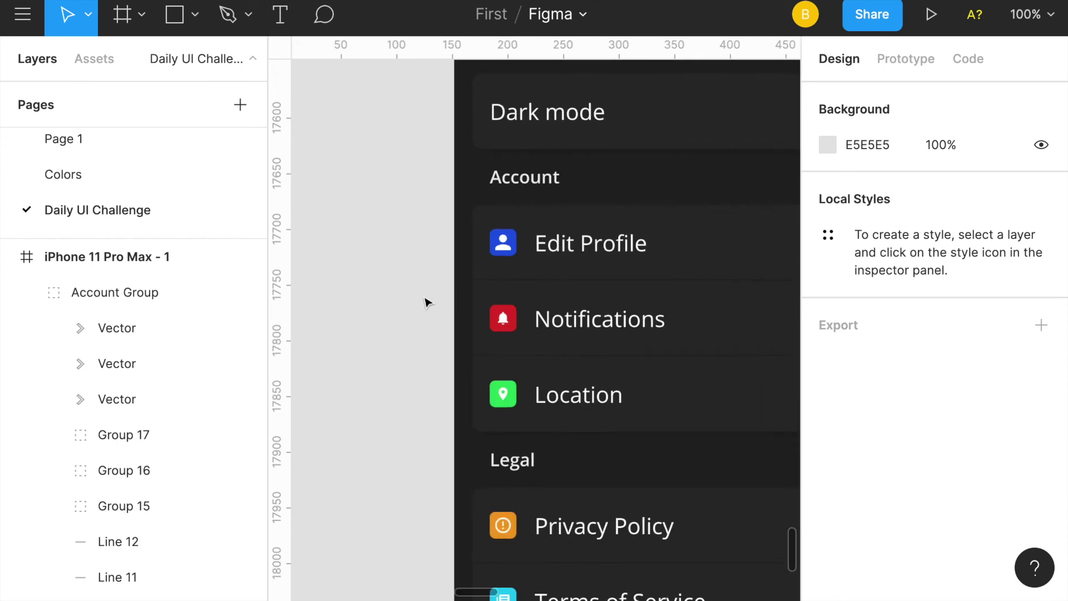
scroll(643, 337, "down", 3)
scroll(644, 338, "down", 2)
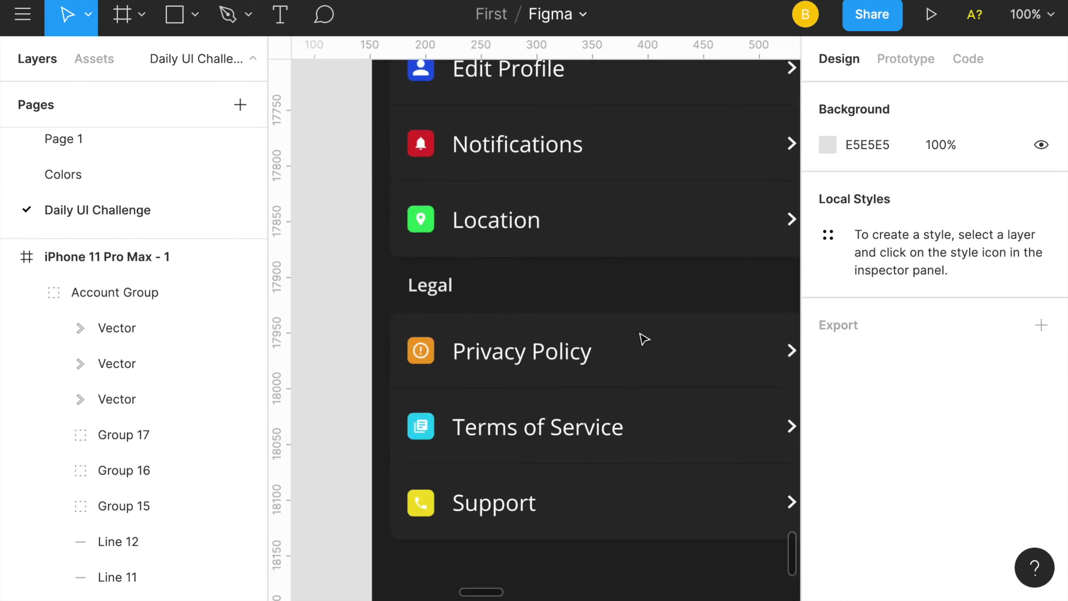
key("minus")
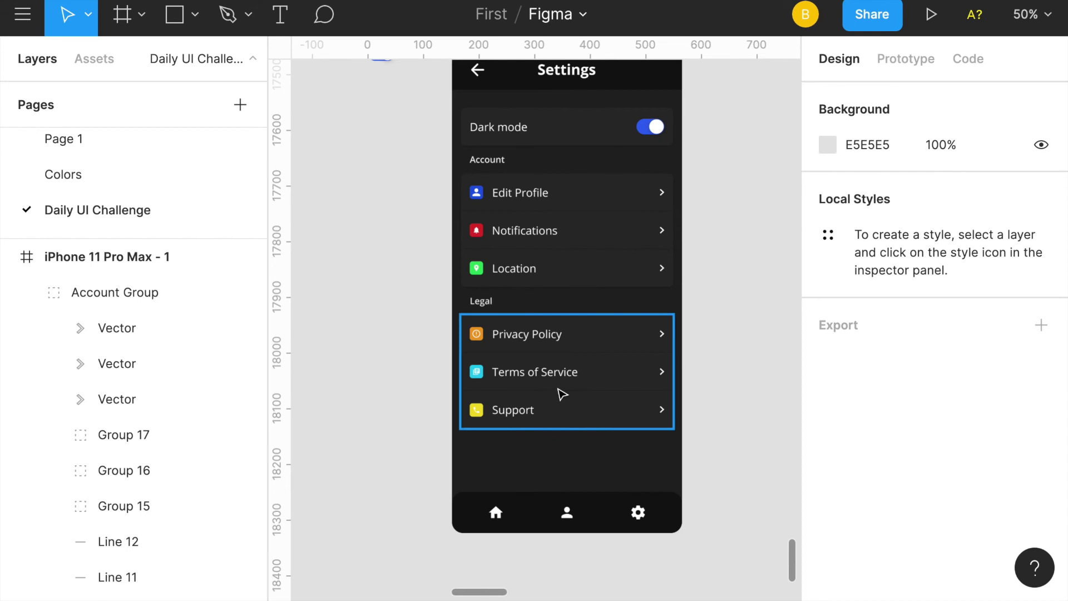
scroll(563, 396, "right", 2)
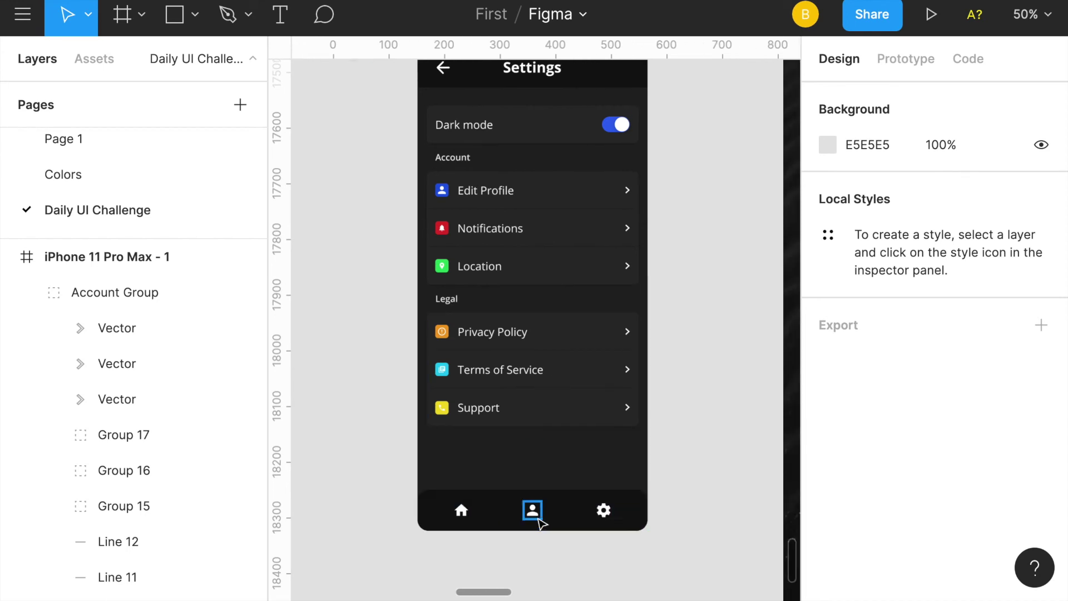
scroll(673, 417, "up", 2)
scroll(673, 418, "right", 1)
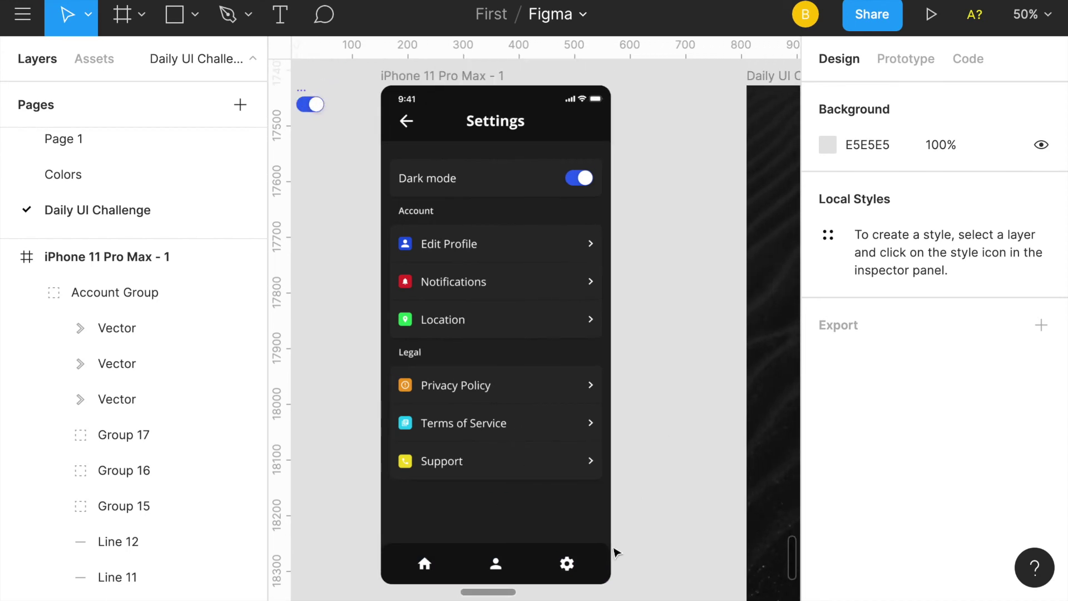
scroll(579, 519, "down", 3)
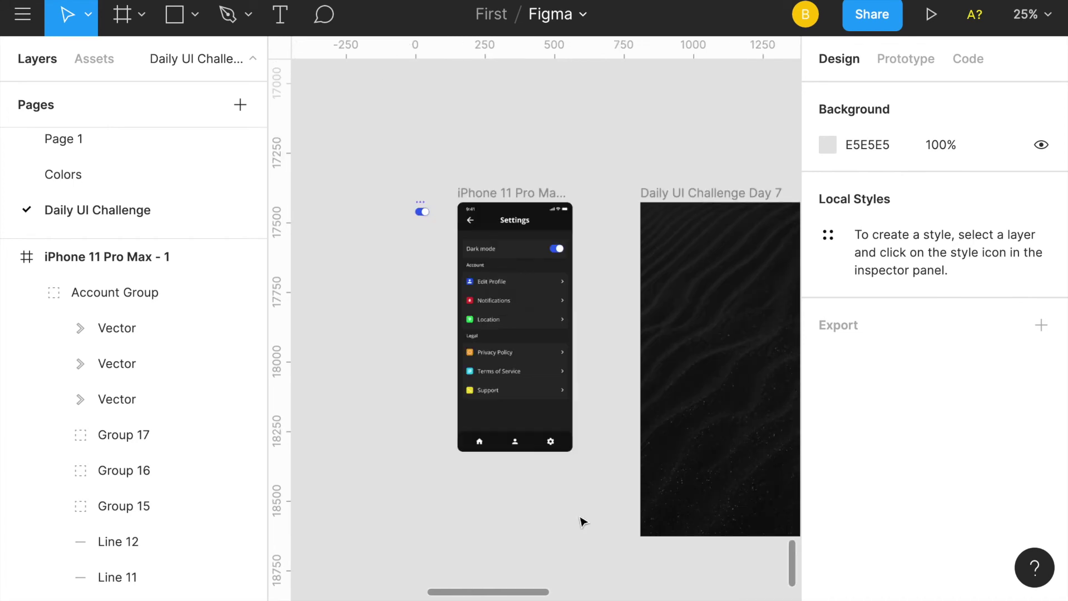
scroll(608, 467, "right", 5)
scroll(611, 469, "right", 5)
scroll(610, 469, "down", 1)
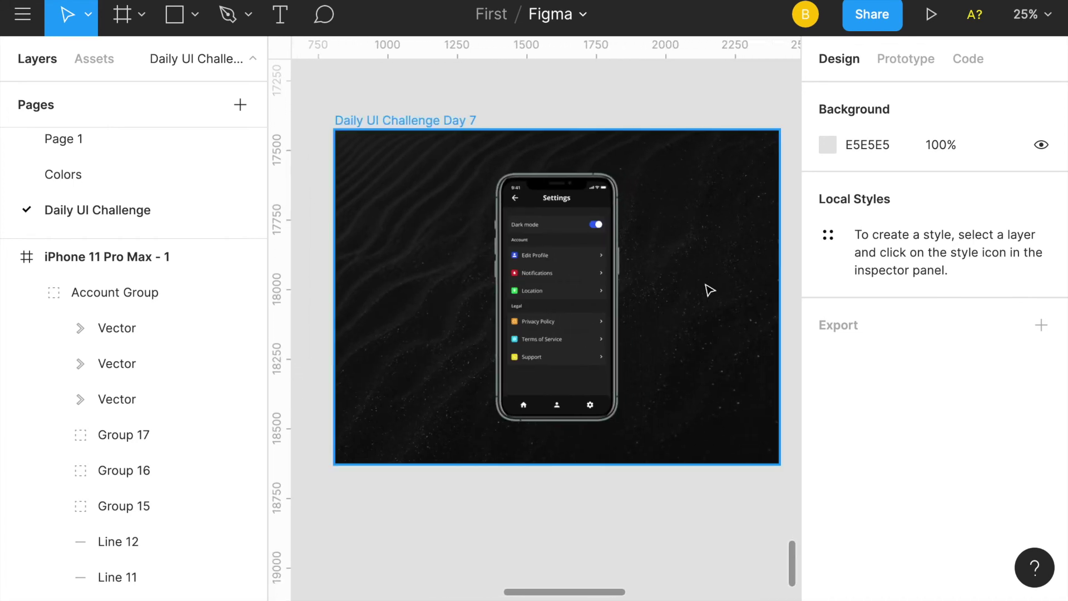
Check the phone mockup, then view the whole Day 7 frame and select its sand background image
key("ctrl+equal")
key("ctrl+equal")
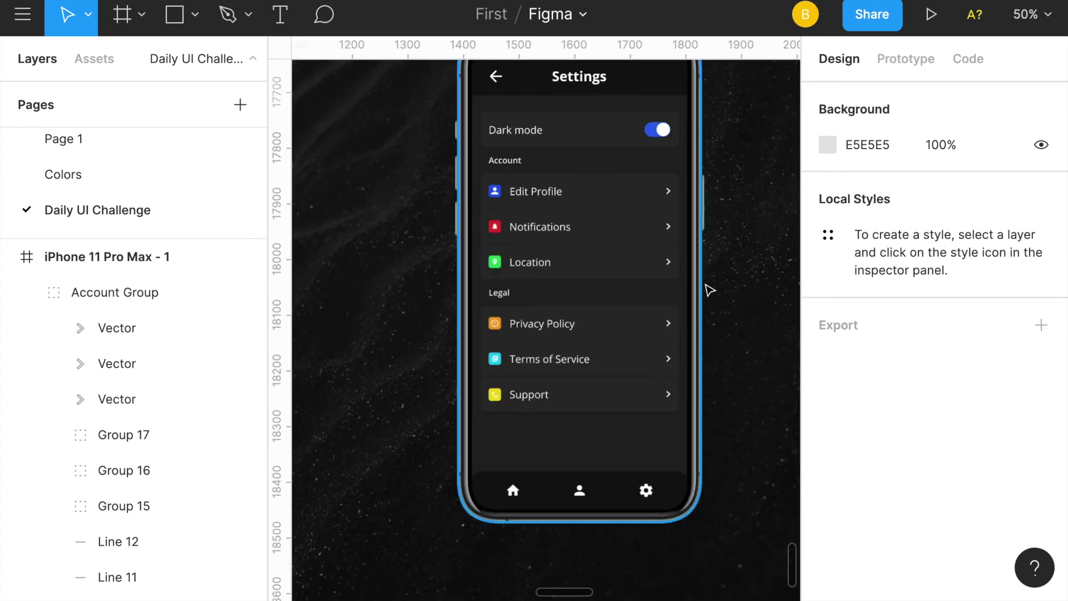
key("ctrl+minus")
scroll(708, 288, "up", 3)
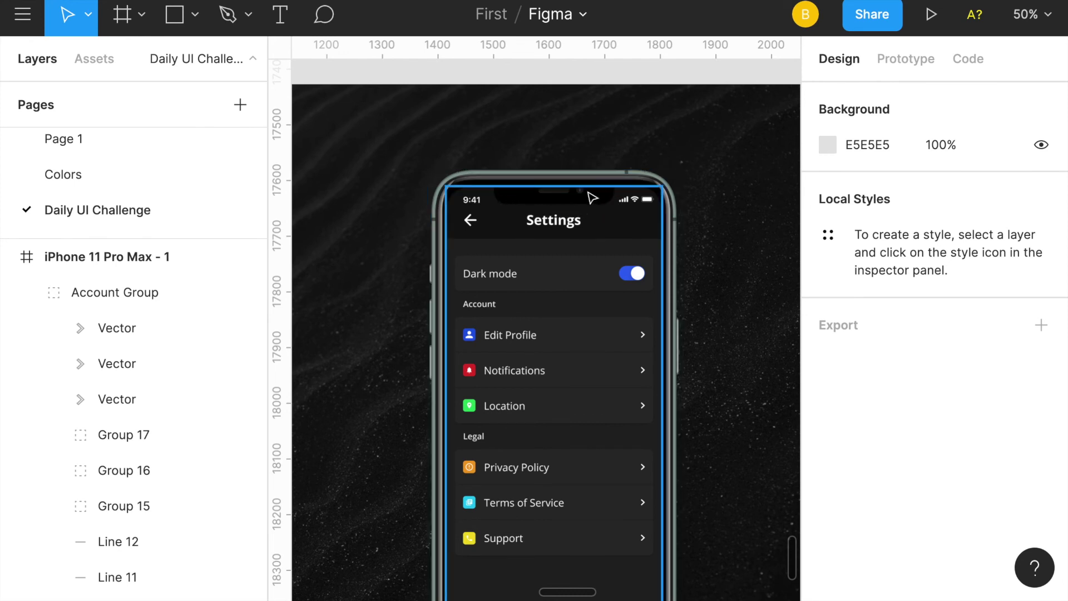
scroll(416, 202, "left", 3)
scroll(416, 202, "left", 15)
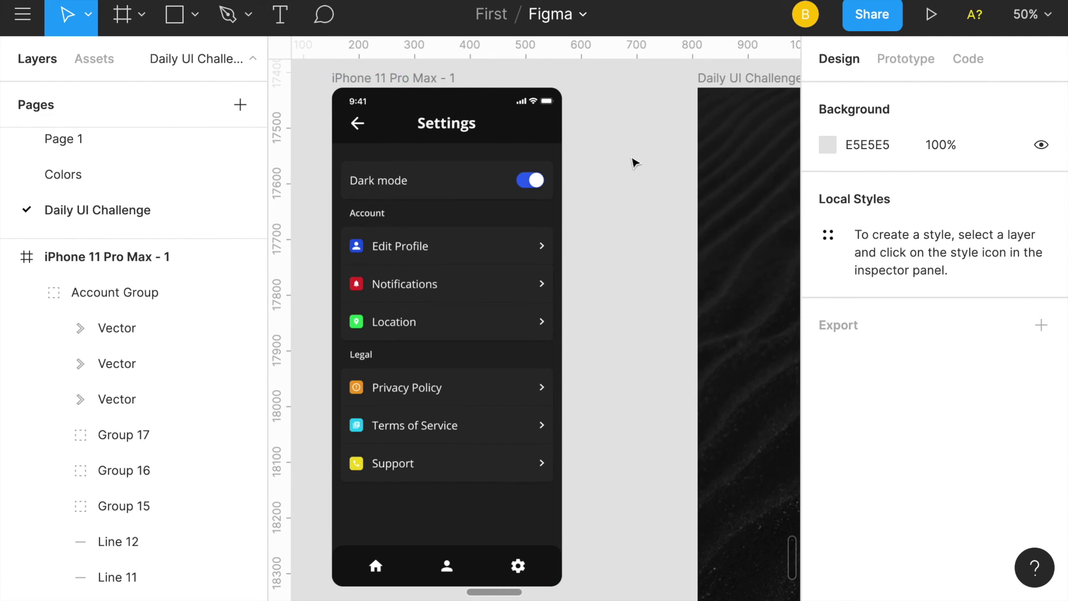
scroll(626, 157, "right", 5)
scroll(636, 162, "right", 7)
scroll(636, 162, "down", 1)
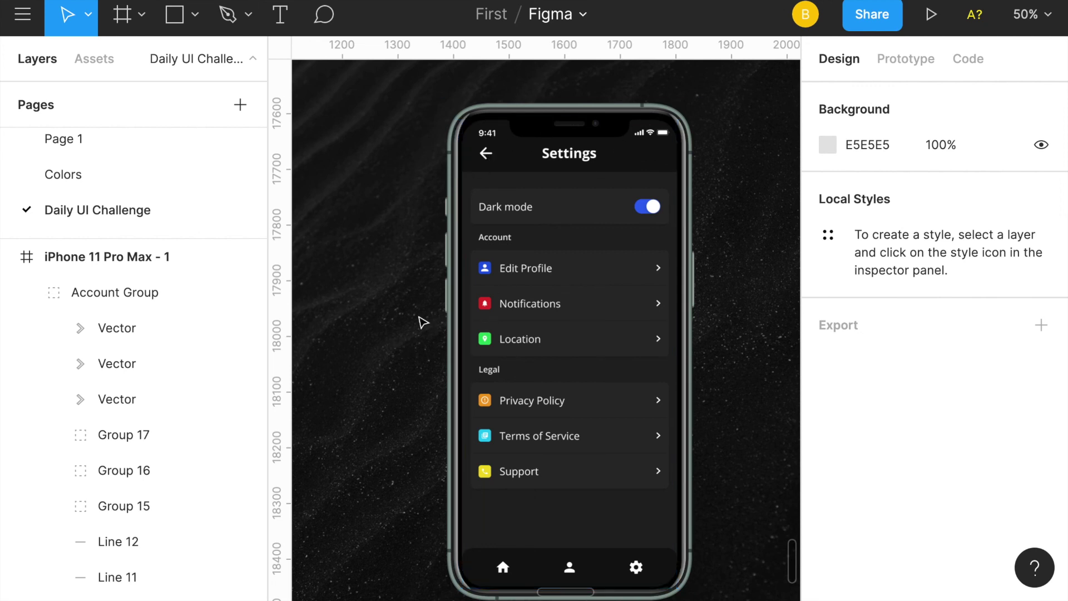
key("minus")
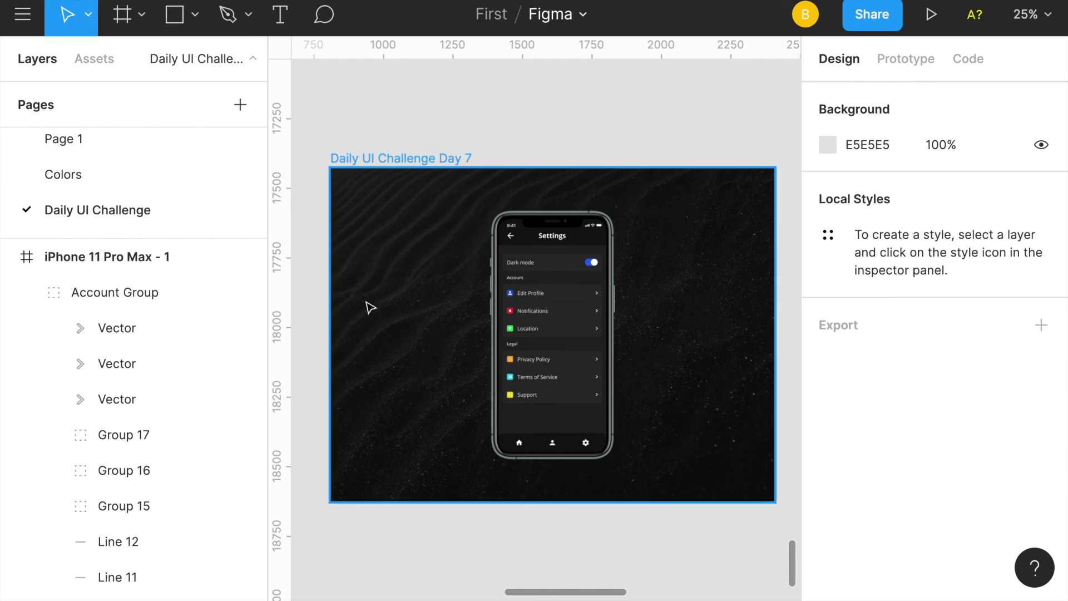
left_click(389, 307)
double_click(391, 309)
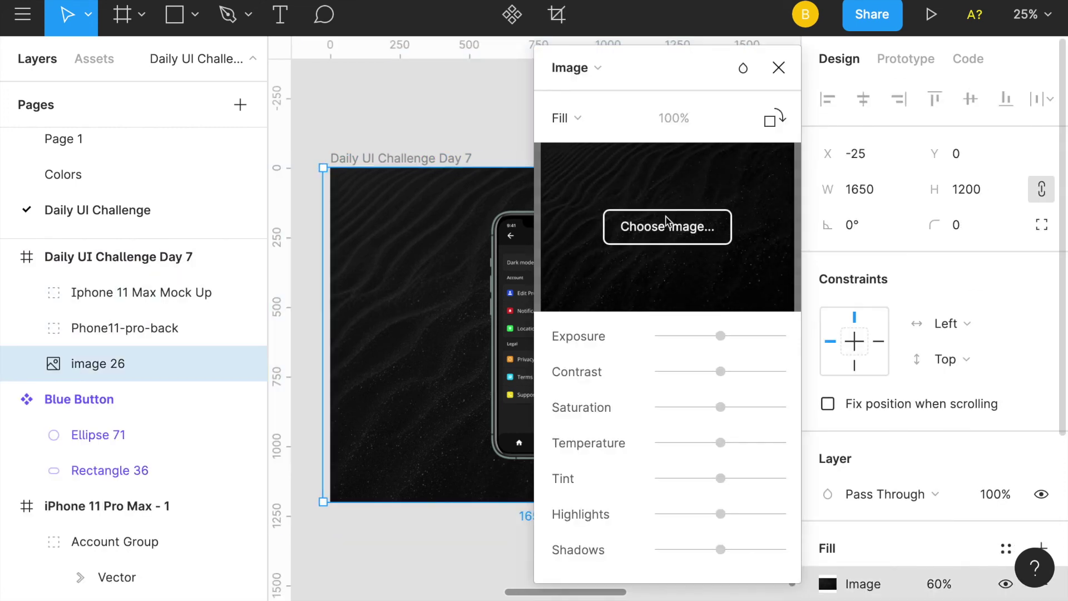
left_click(778, 67)
left_click(727, 143)
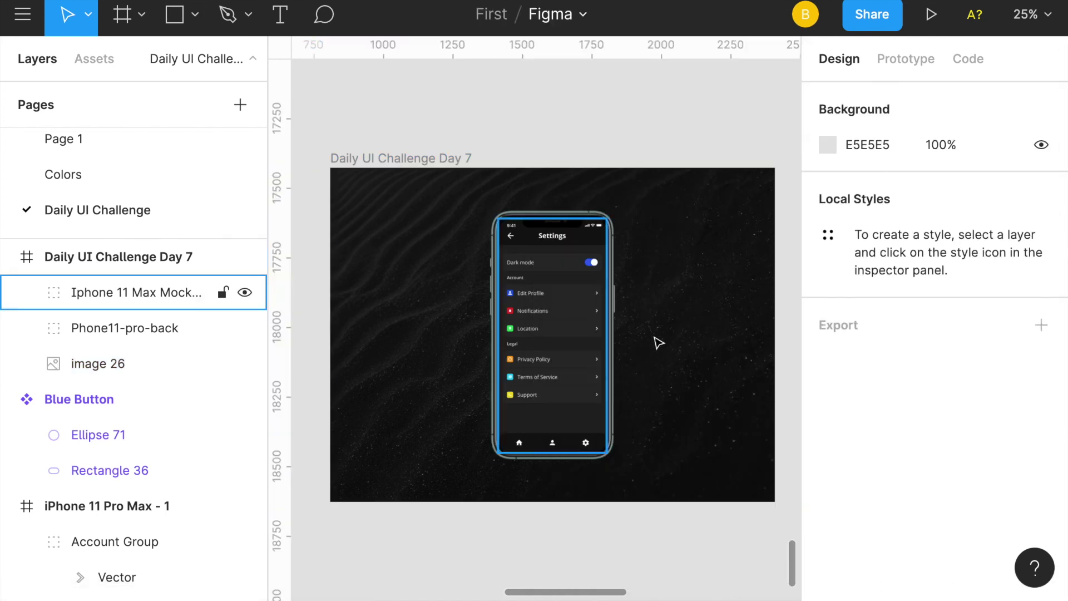